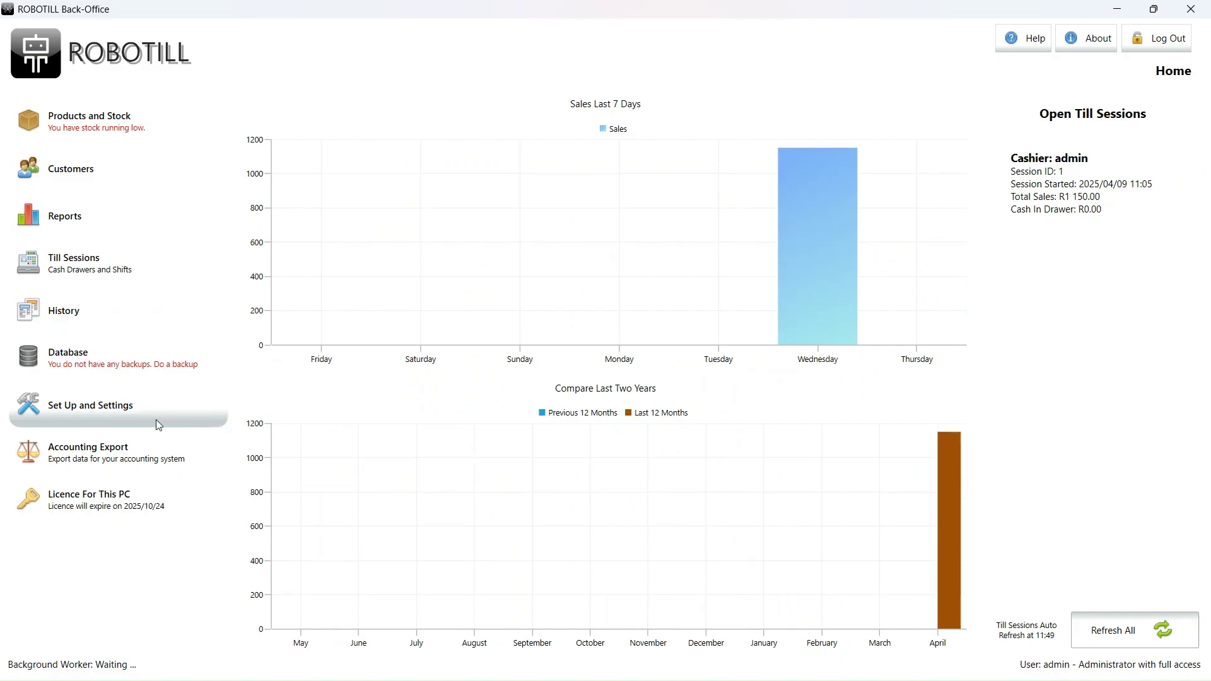
Step: Open the ROBOTILL Settings window from Set Up and Settings
left_click(135, 423)
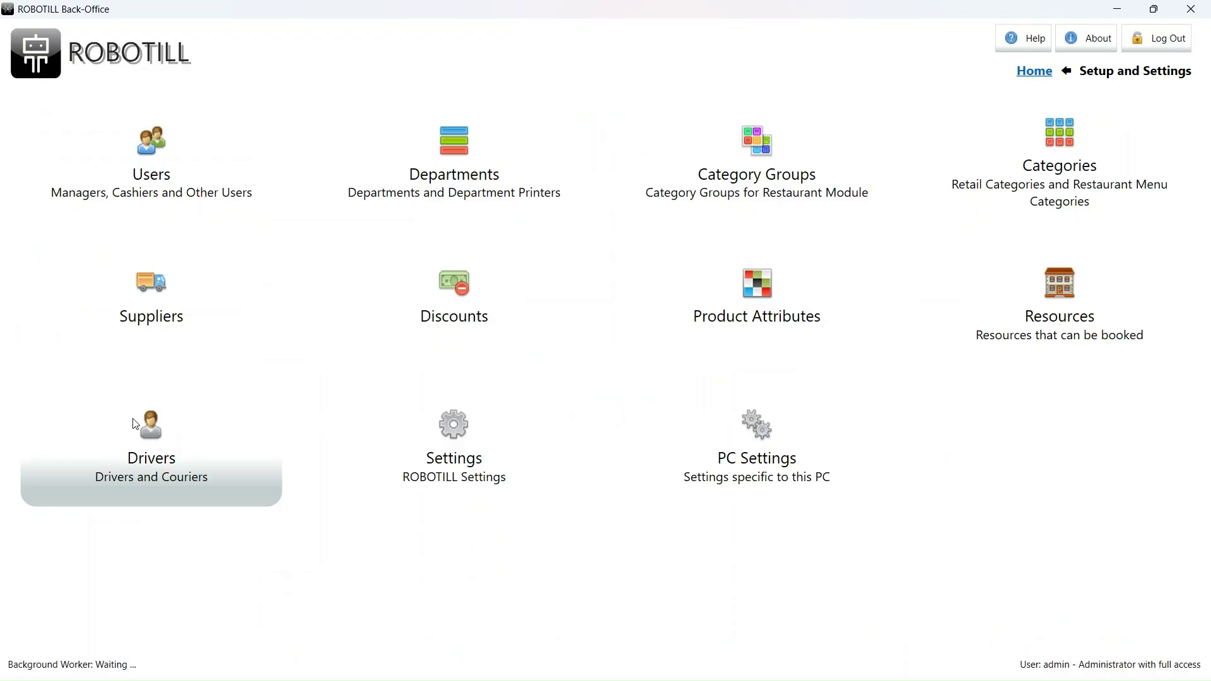
left_click(458, 446)
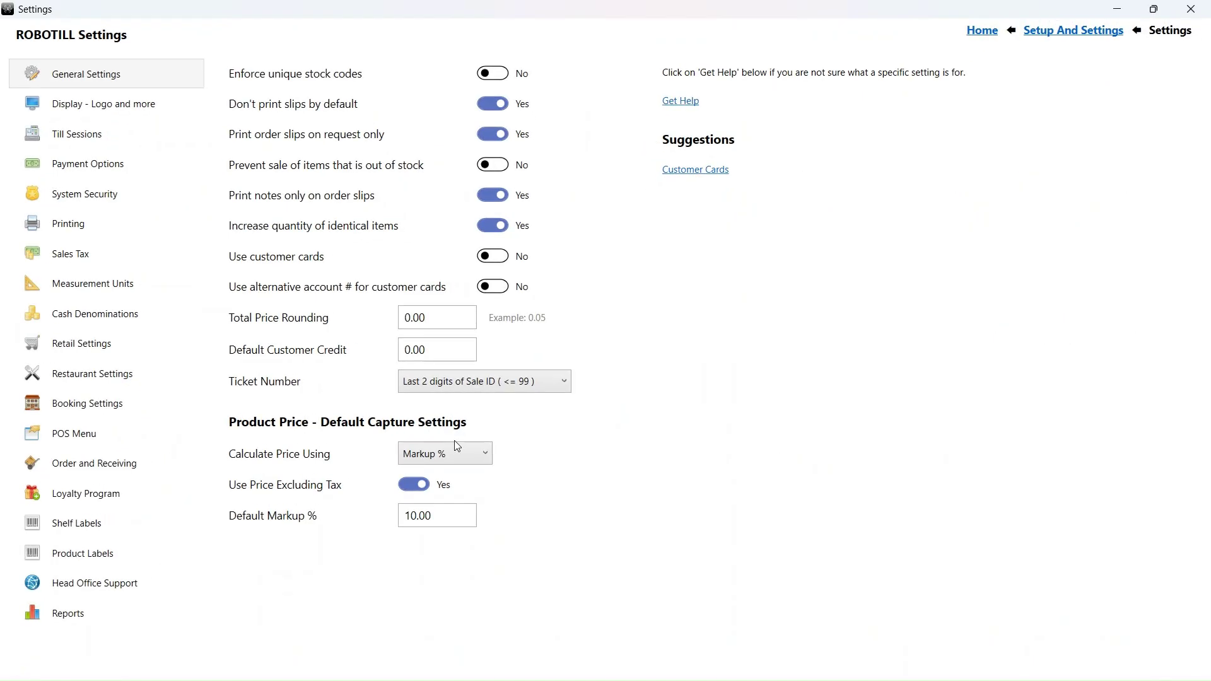
Step: In Sales Tax, select the VAT (Value Added Tax) item and check its 15% percentage
left_click(75, 267)
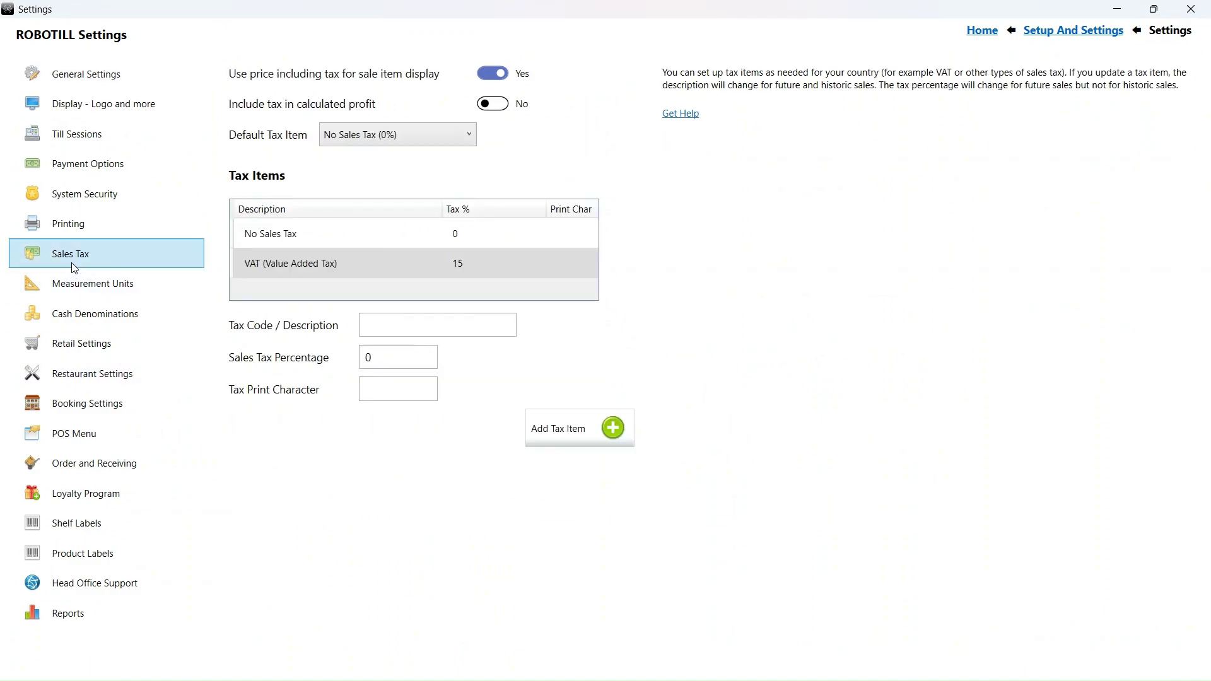
left_click(364, 279)
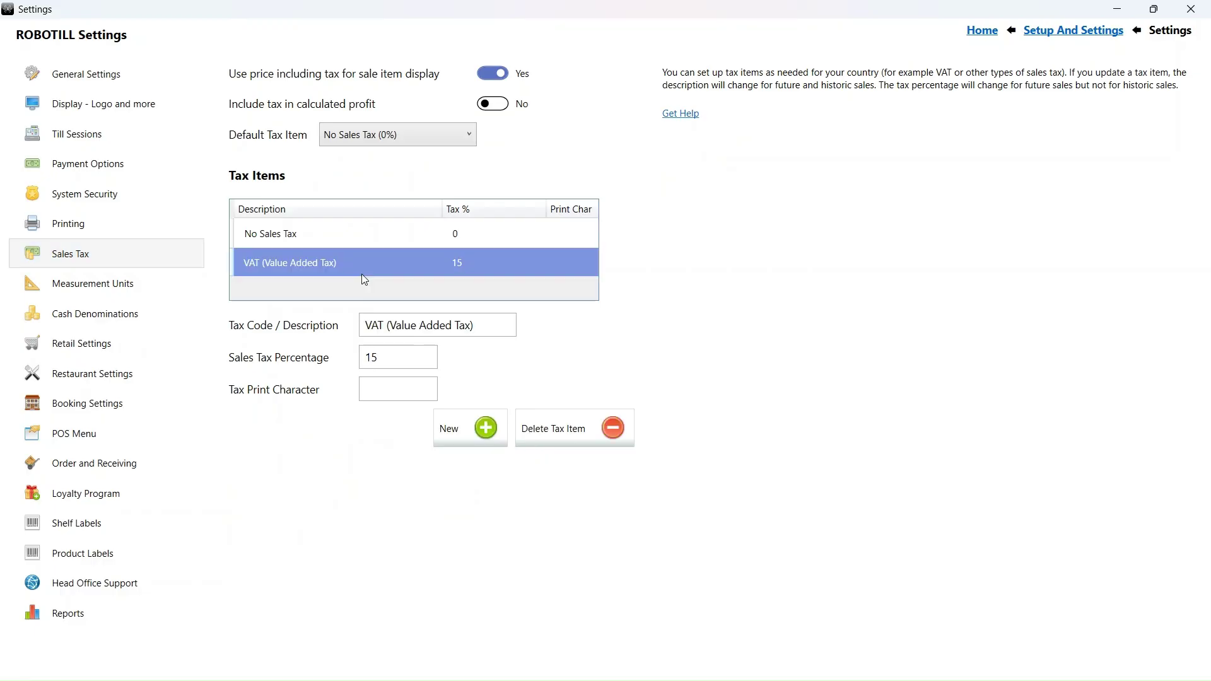
left_click(392, 358)
Step: Open Test Product from the Products and Stock > Products list
left_click(979, 29)
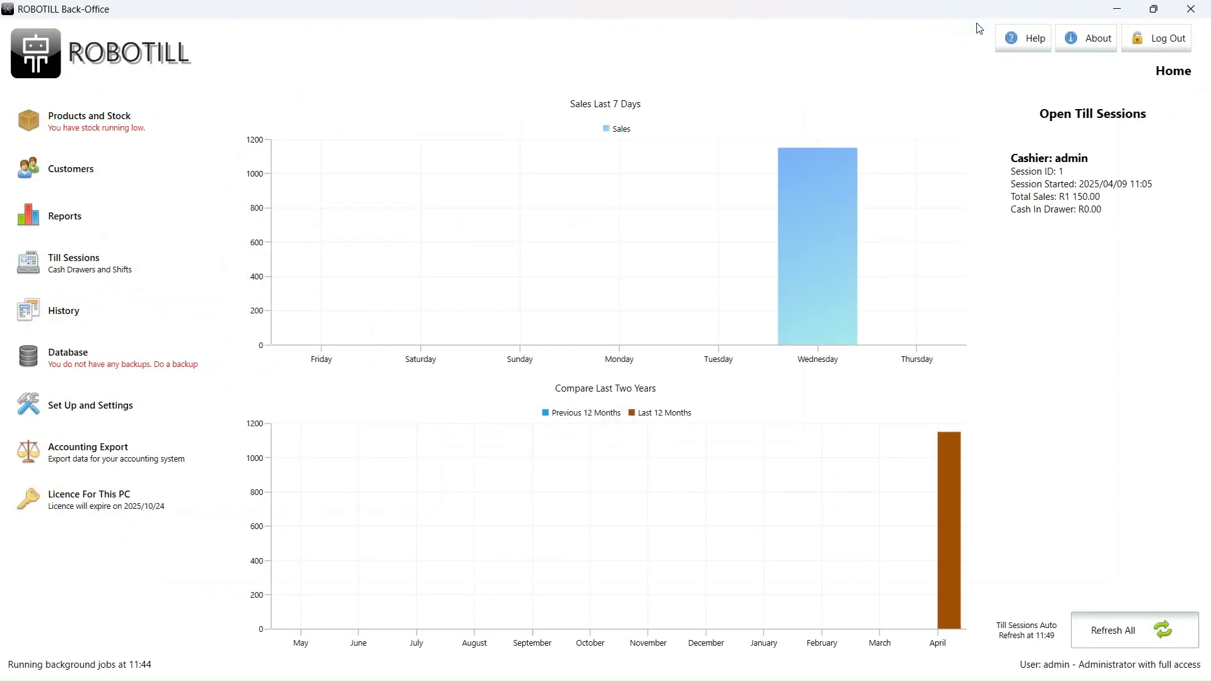
left_click(114, 120)
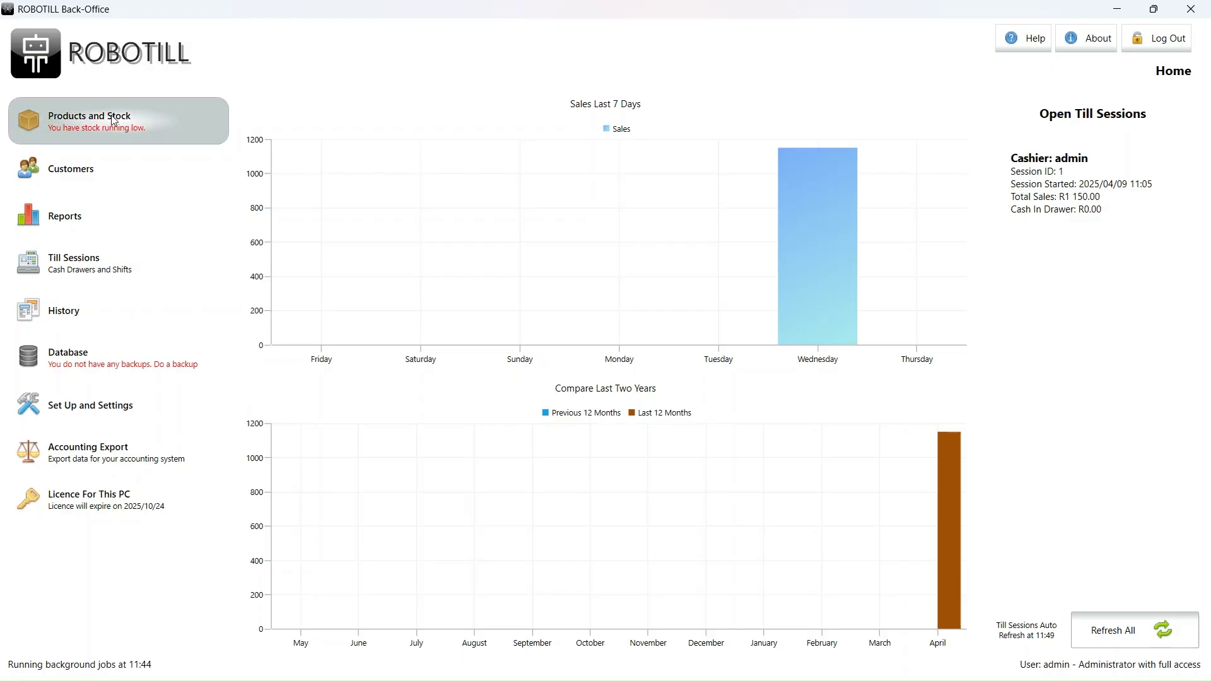
left_click(154, 152)
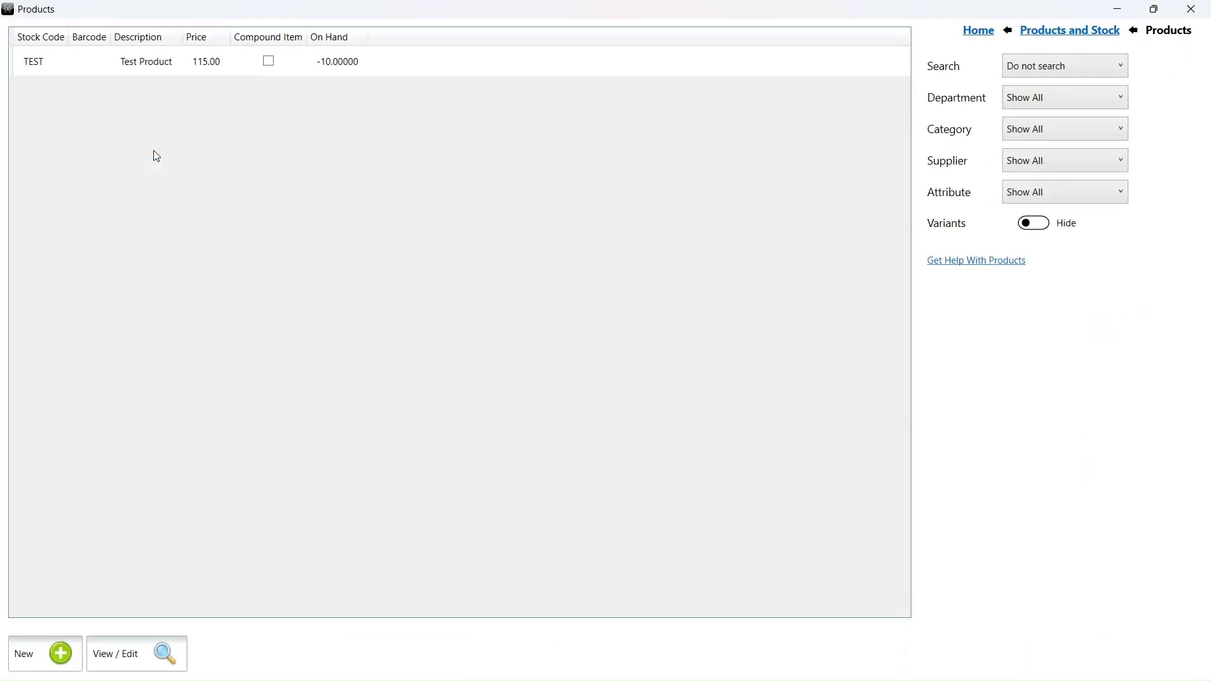
left_click(149, 68)
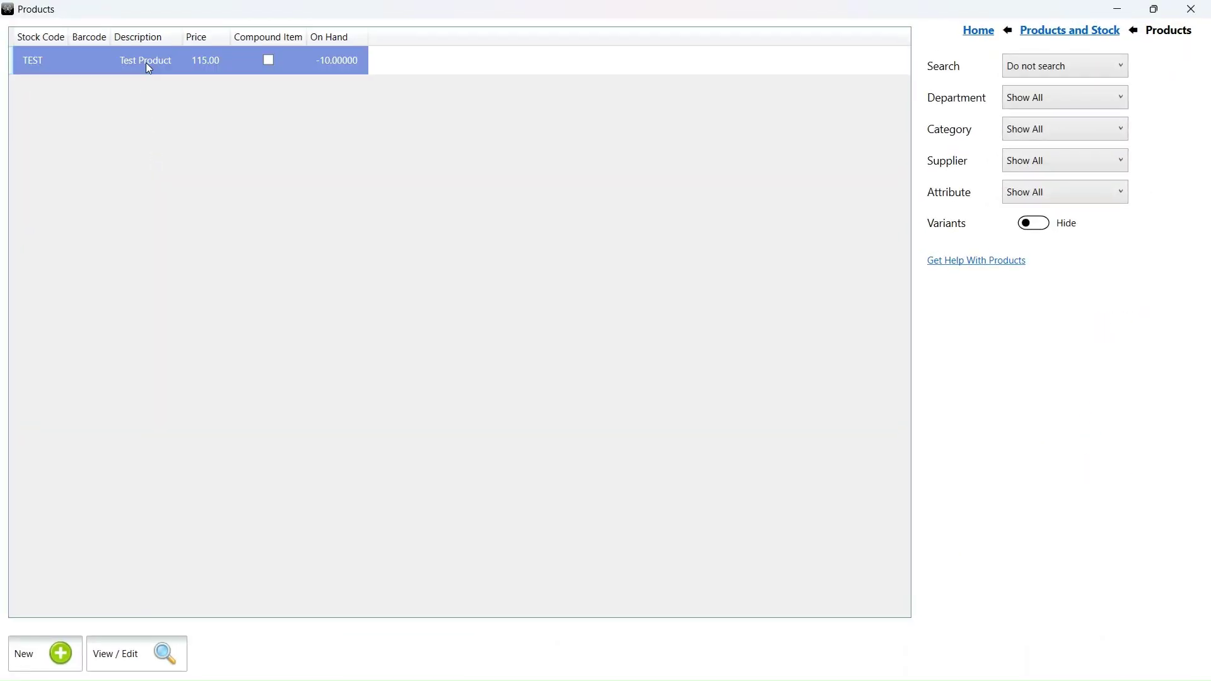
double_click(149, 69)
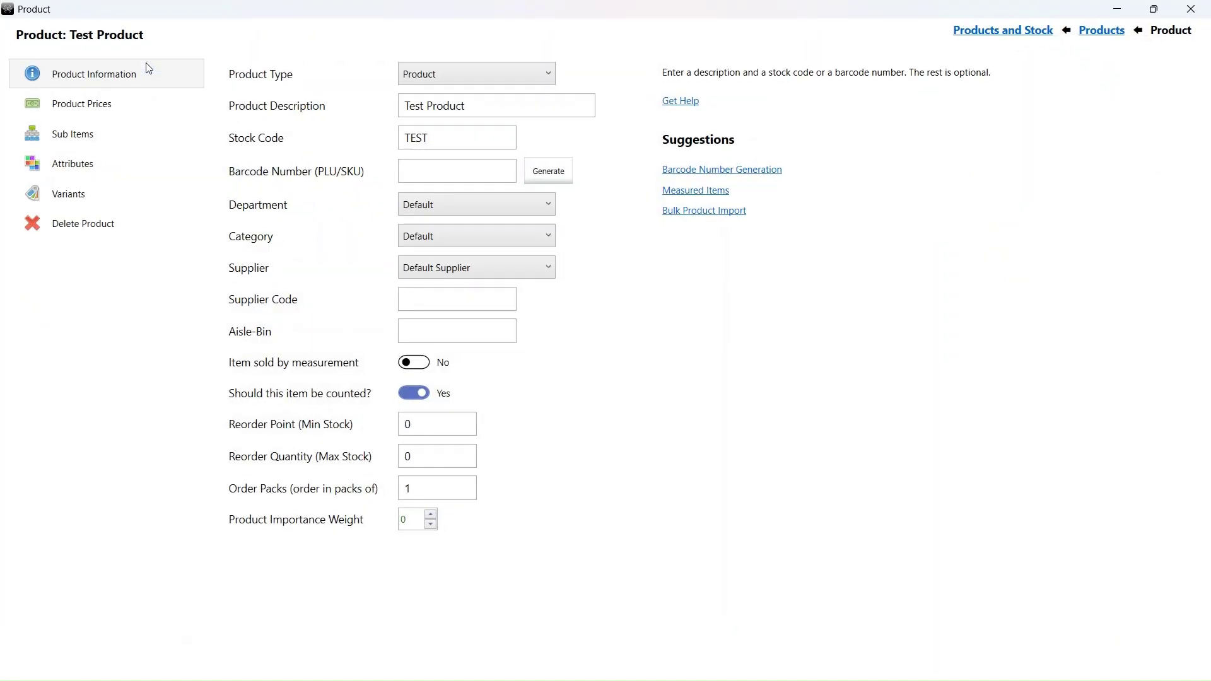
Step: Review Test Product's prices, 100 excluding and 115 including VAT, then return to Products
left_click(122, 107)
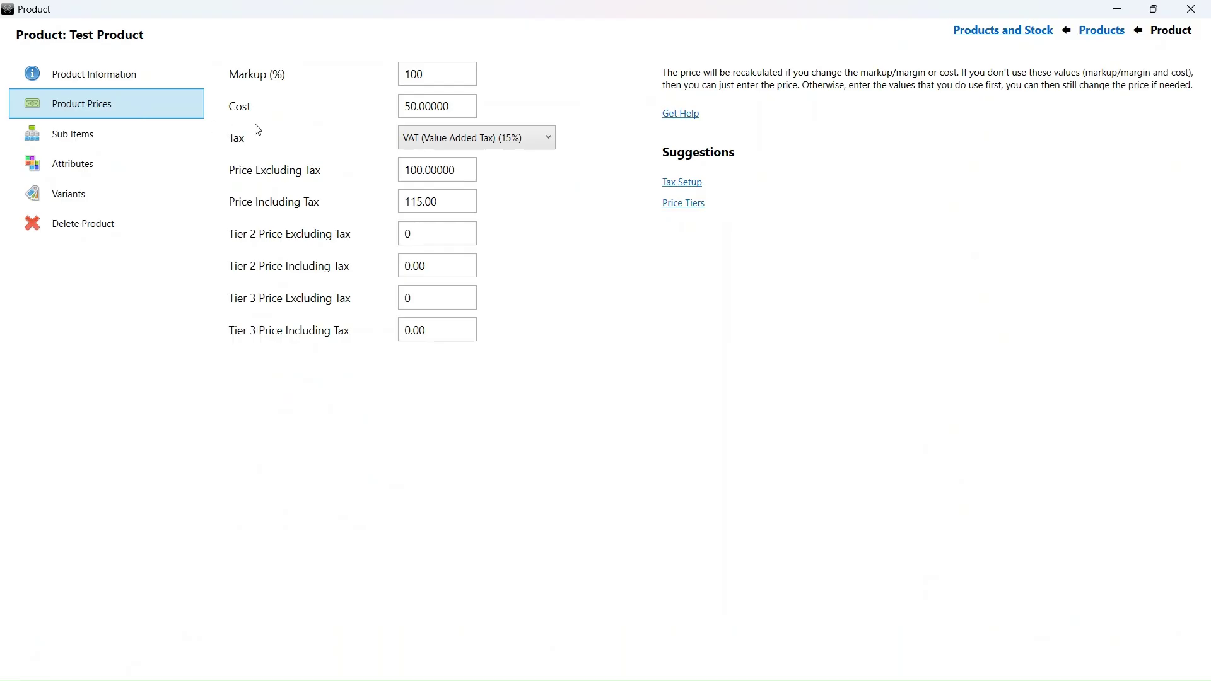
left_click(462, 170)
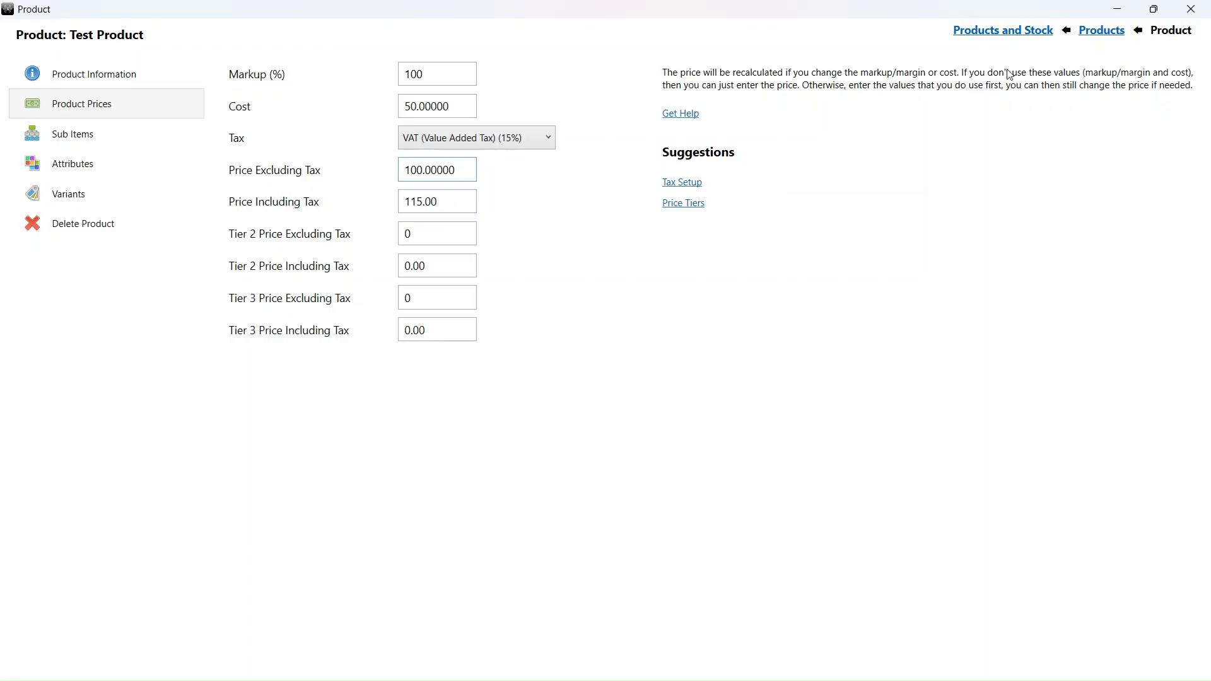
left_click(1103, 31)
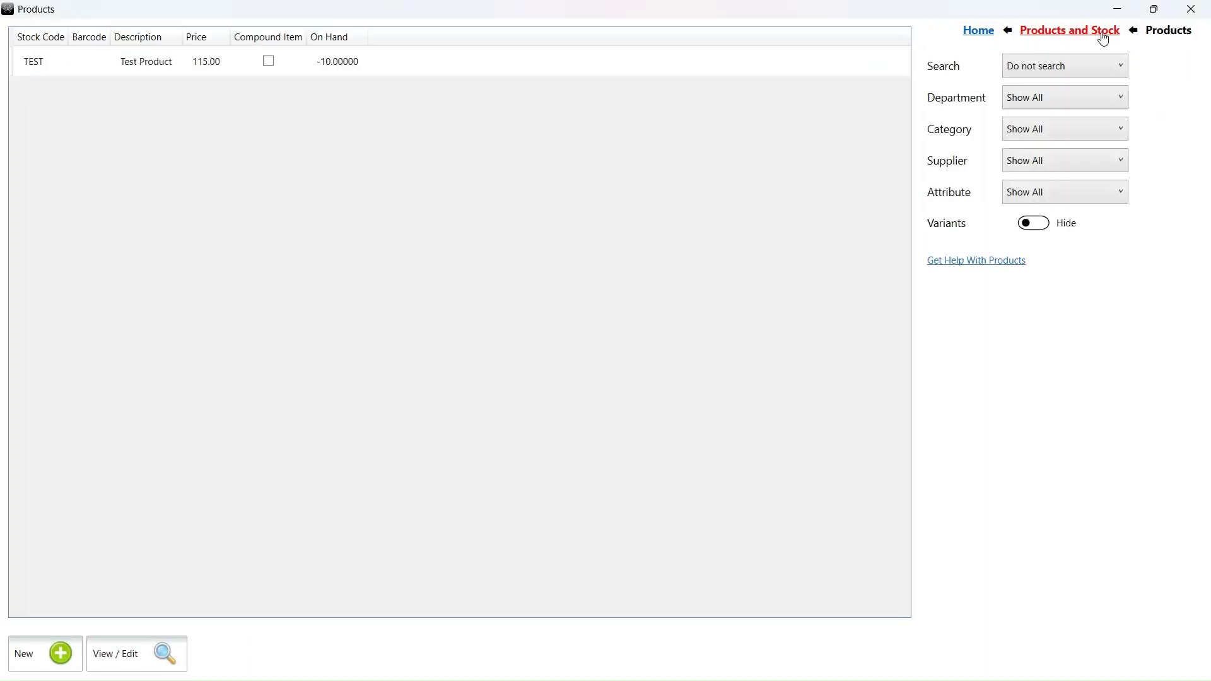
Step: Change the VAT item's Sales Tax Percentage to 15.5 and return to the home dashboard
left_click(979, 30)
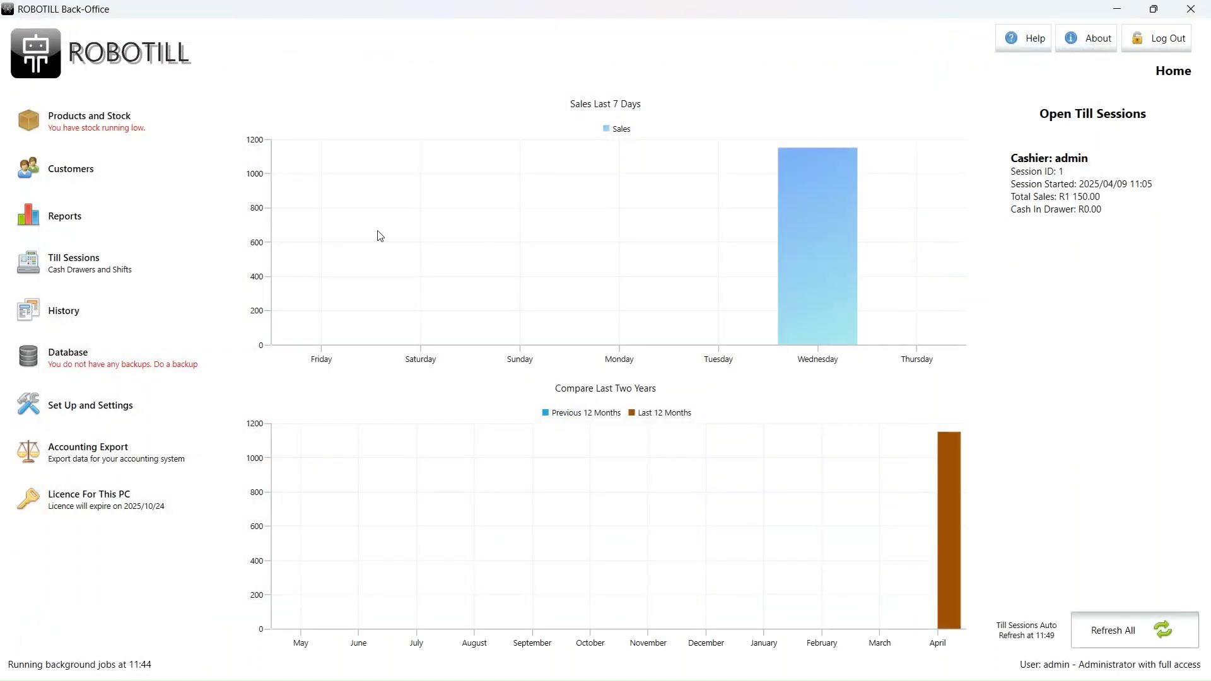
left_click(86, 409)
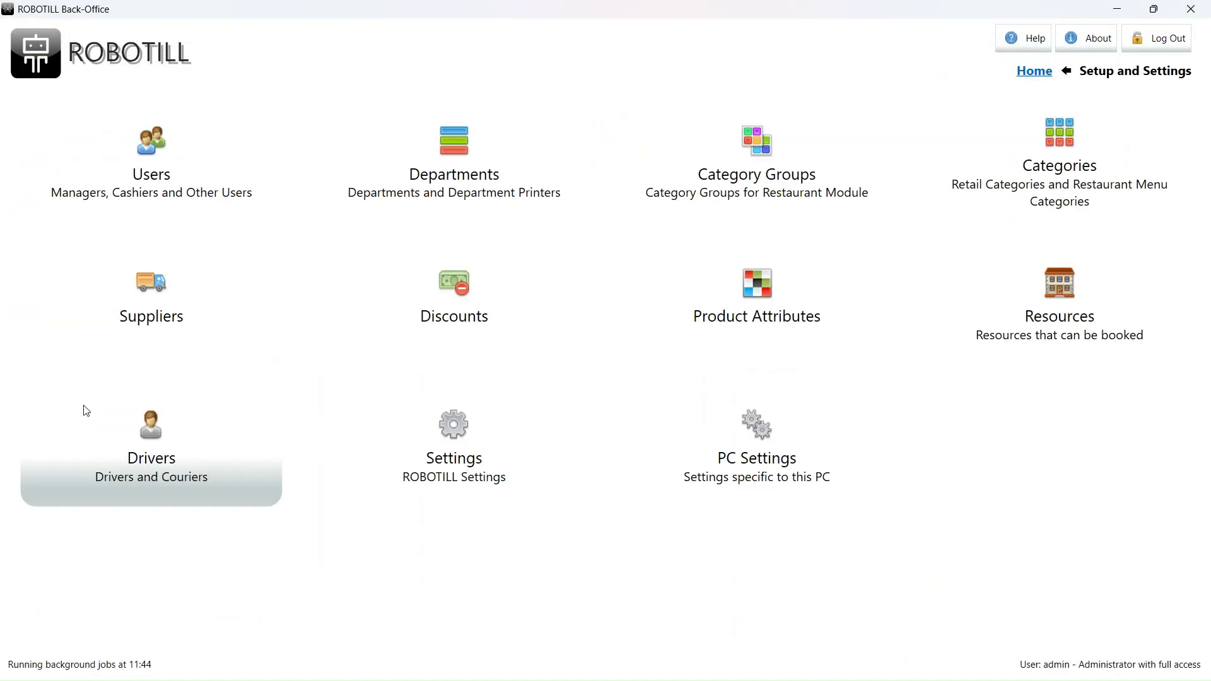
left_click(470, 443)
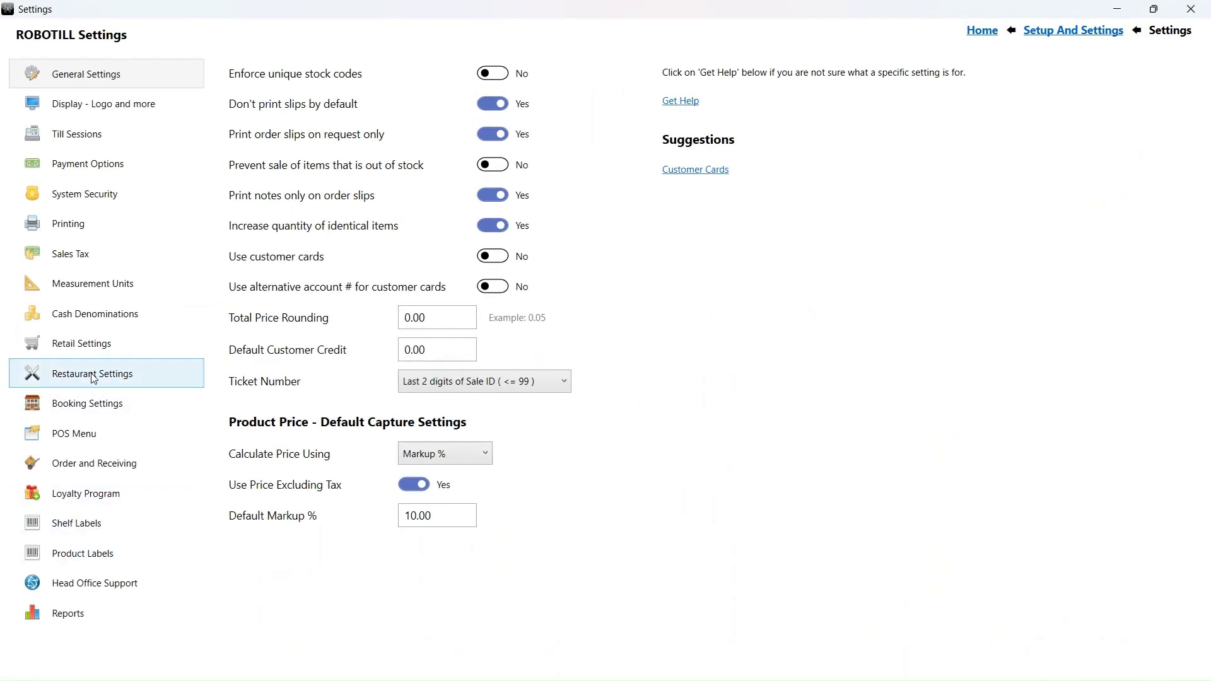
left_click(79, 265)
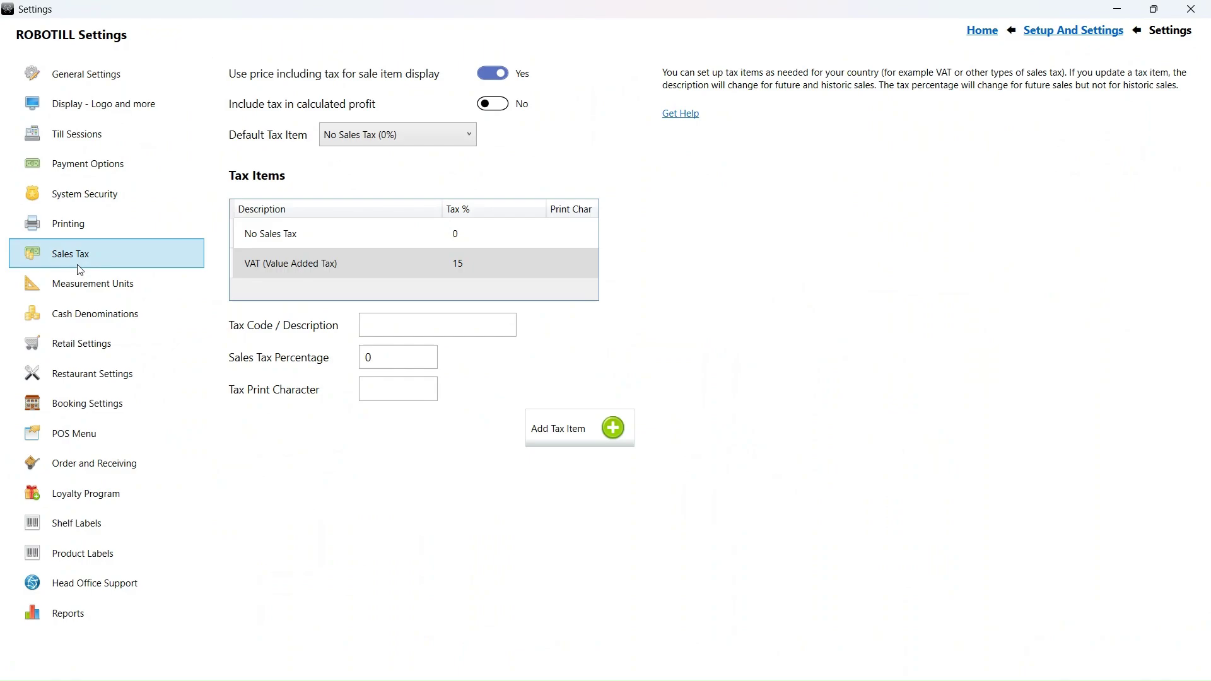
left_click(354, 268)
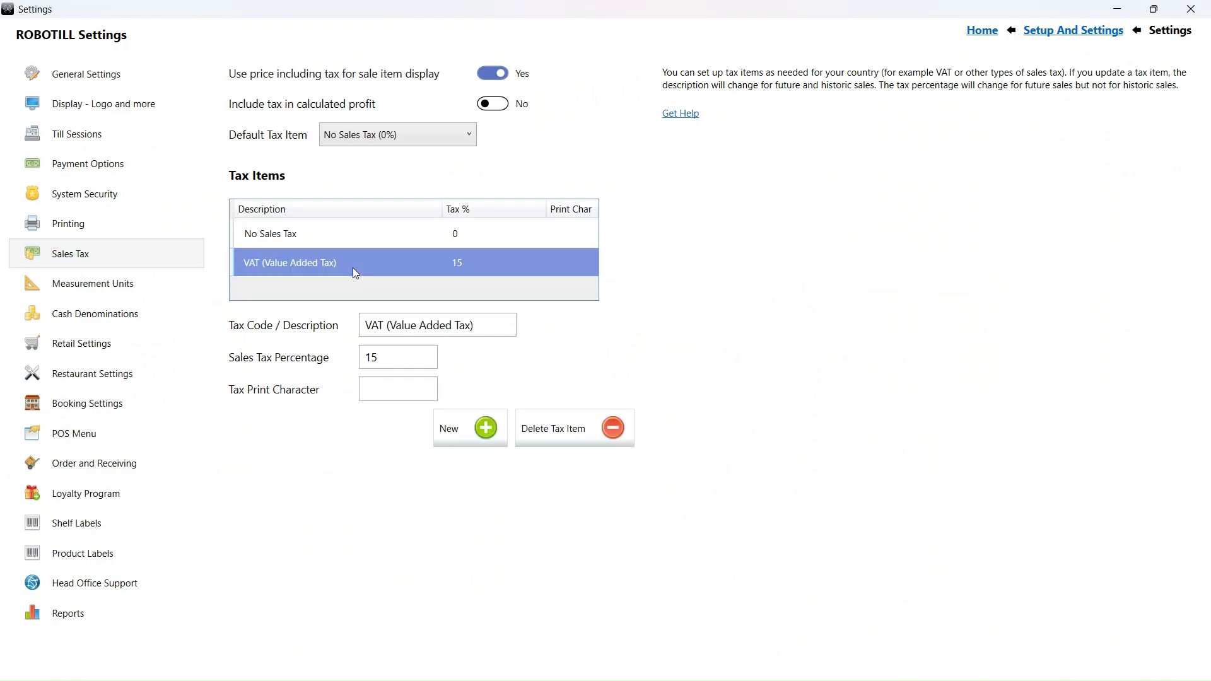
left_click(392, 359)
type(".5")
left_click(494, 356)
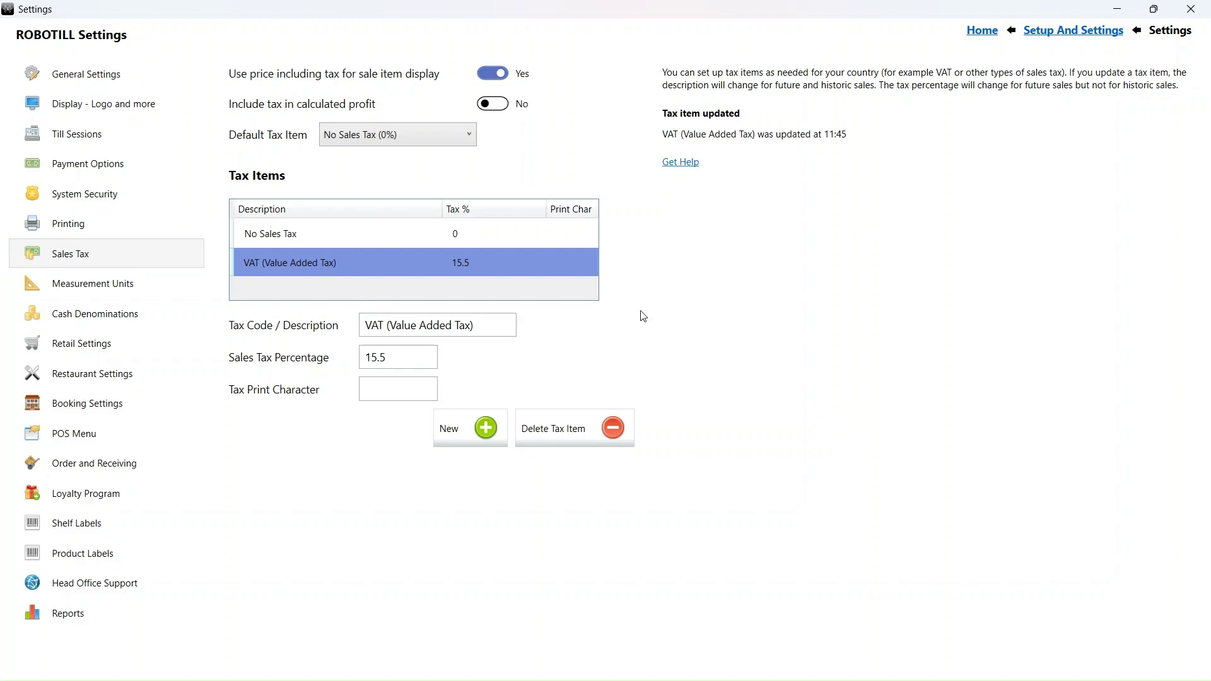
left_click(984, 32)
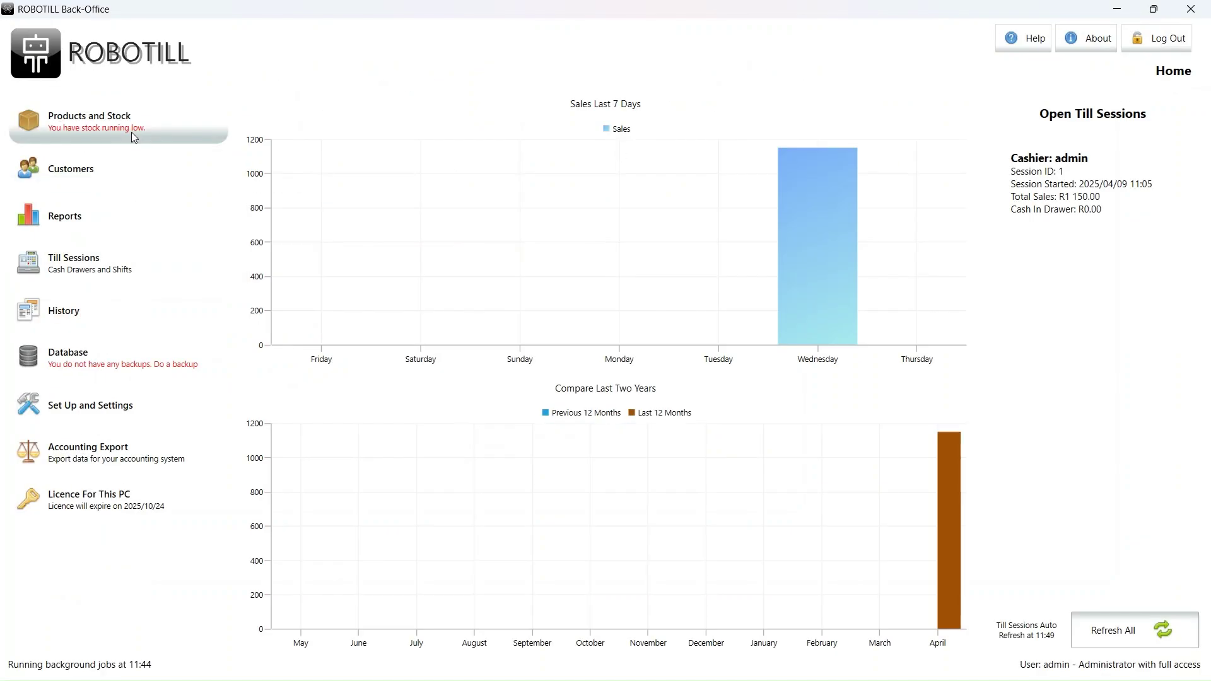
Step: Open Test Product's Product Prices page, now showing 115.50 including VAT at 15.5%
left_click(132, 131)
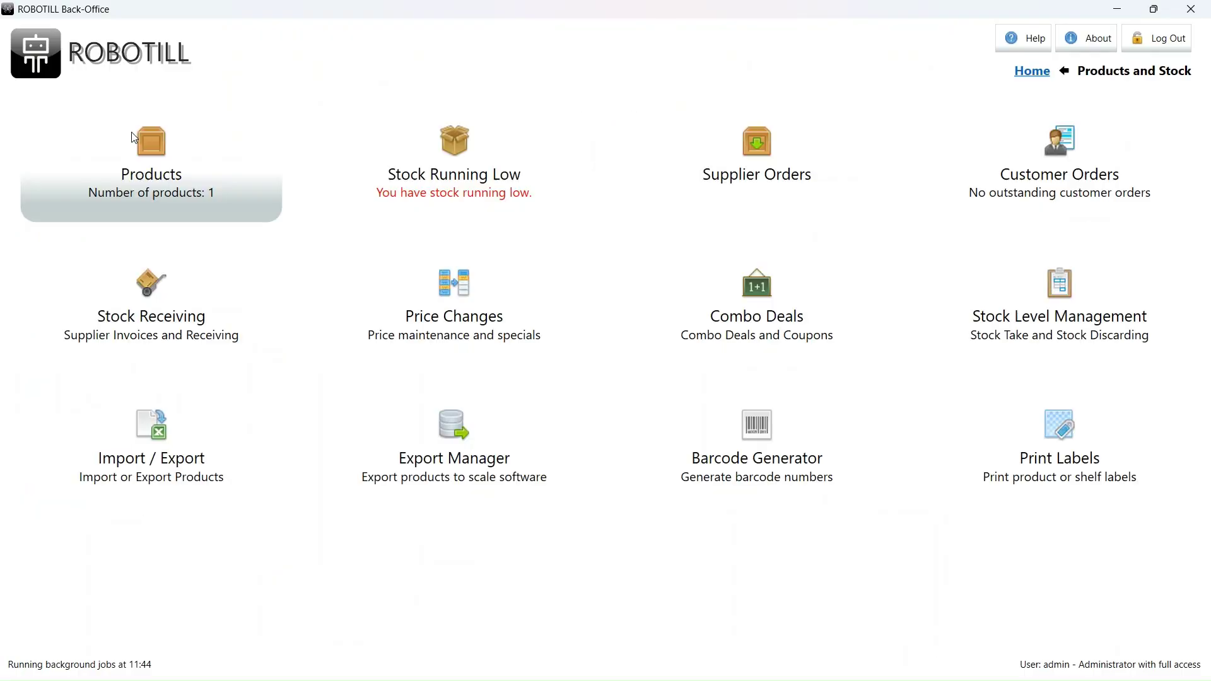
left_click(150, 160)
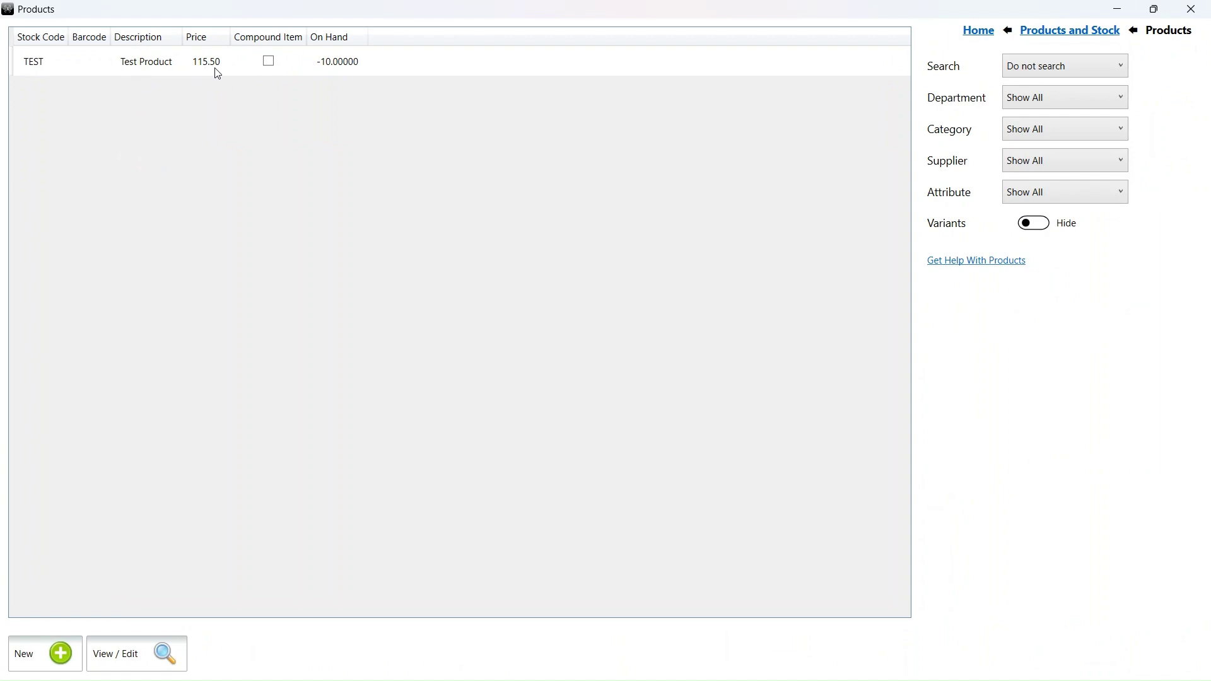
double_click(218, 74)
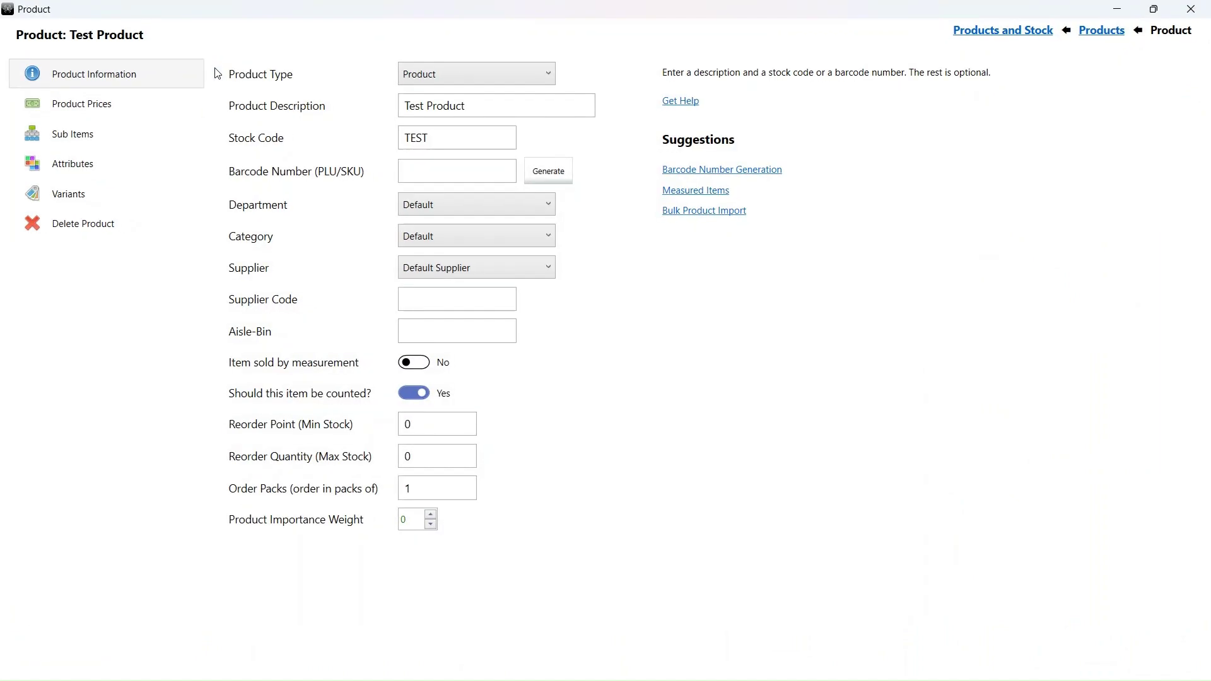
left_click(114, 101)
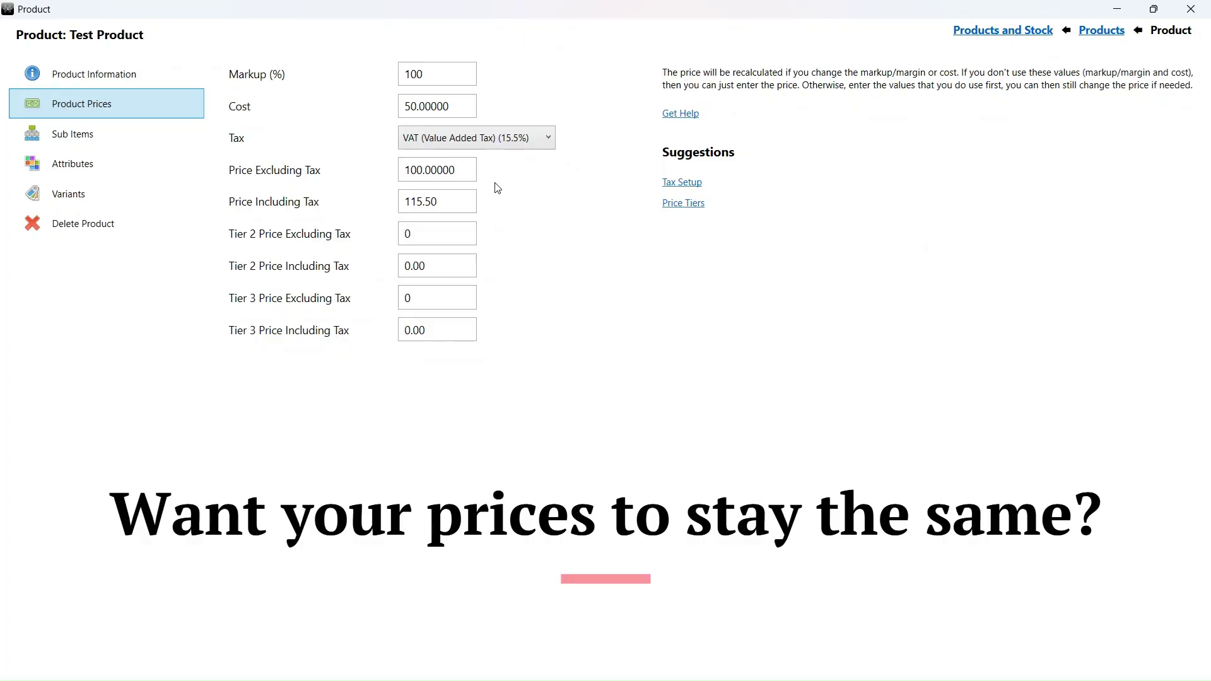
Step: Compare Test Product's 115.50 inclusive and 100.00 exclusive prices, then return to Products
left_click(463, 201)
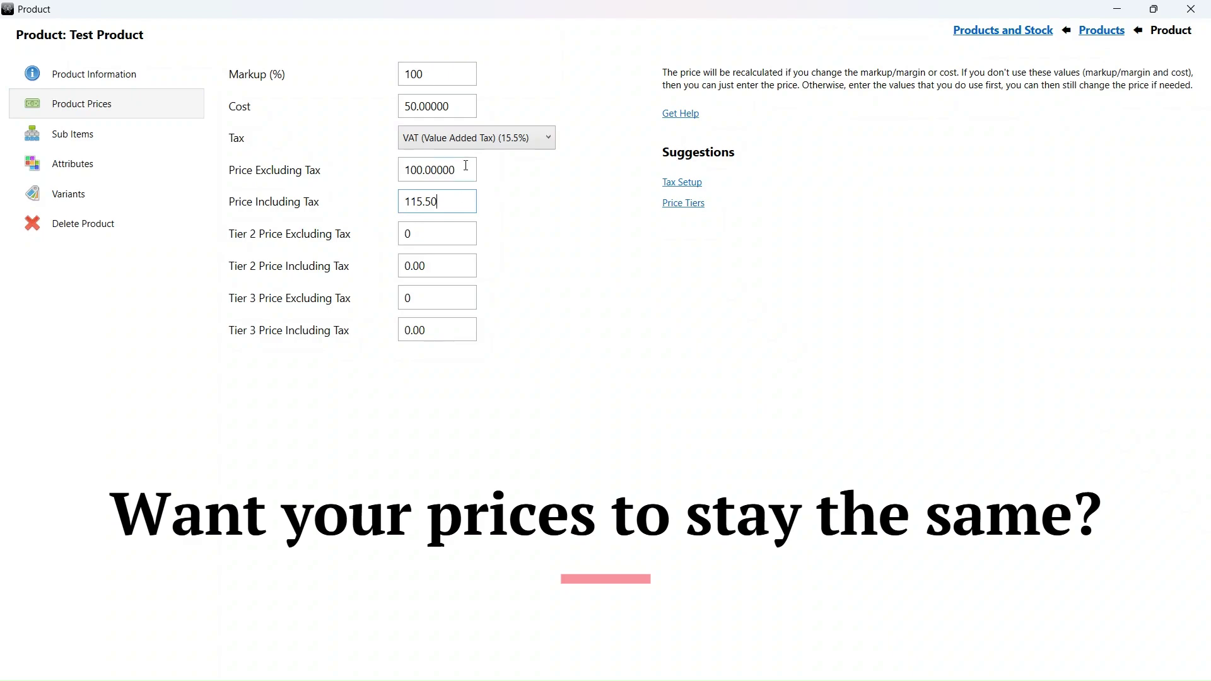
left_click(467, 165)
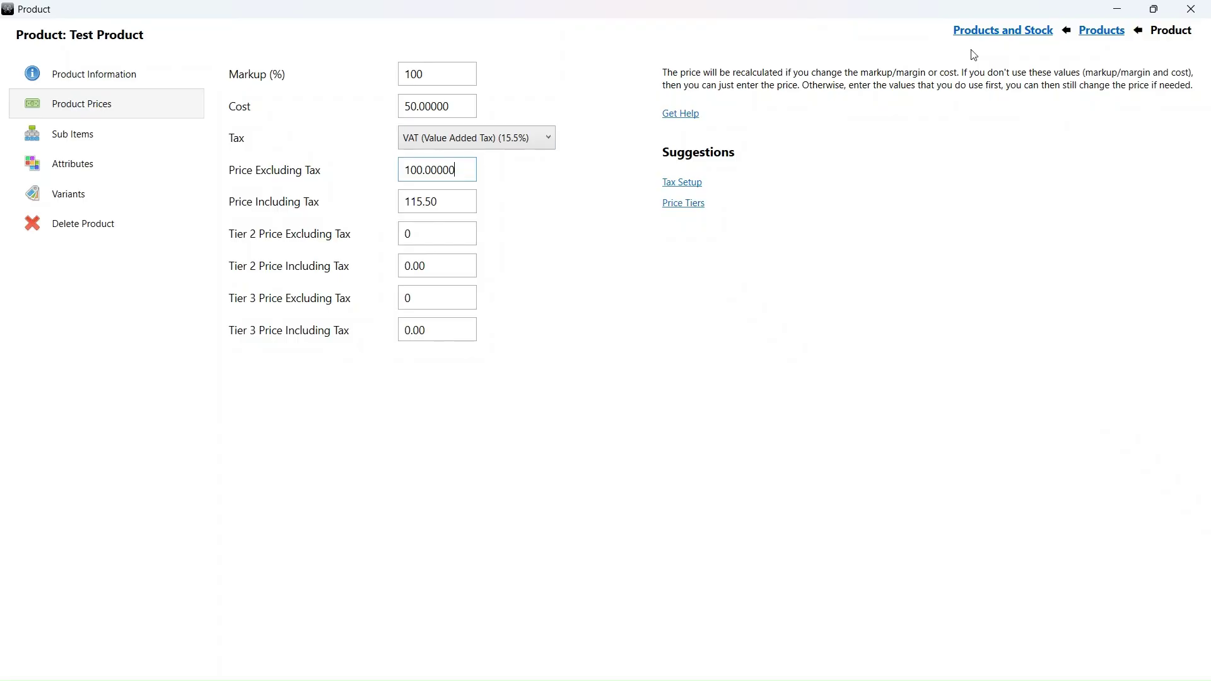
left_click(1101, 30)
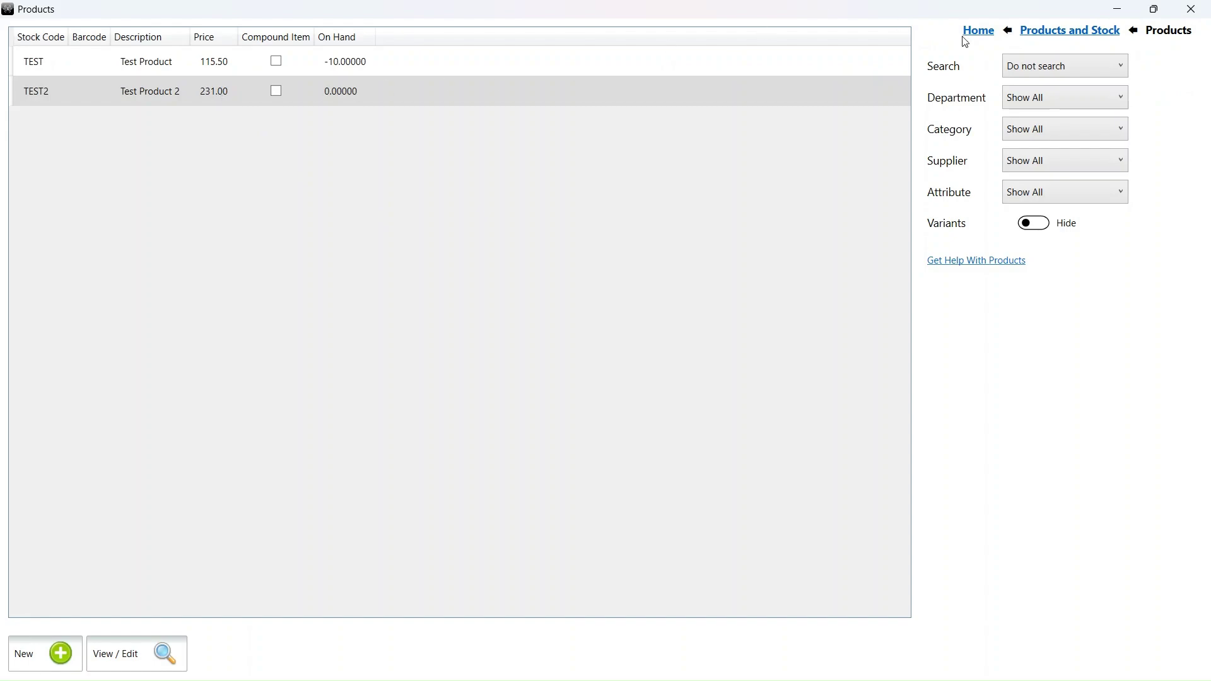
Step: Edit the VAT tax item's percentage from 15.5 back to 15 in Sales Tax settings
left_click(1036, 37)
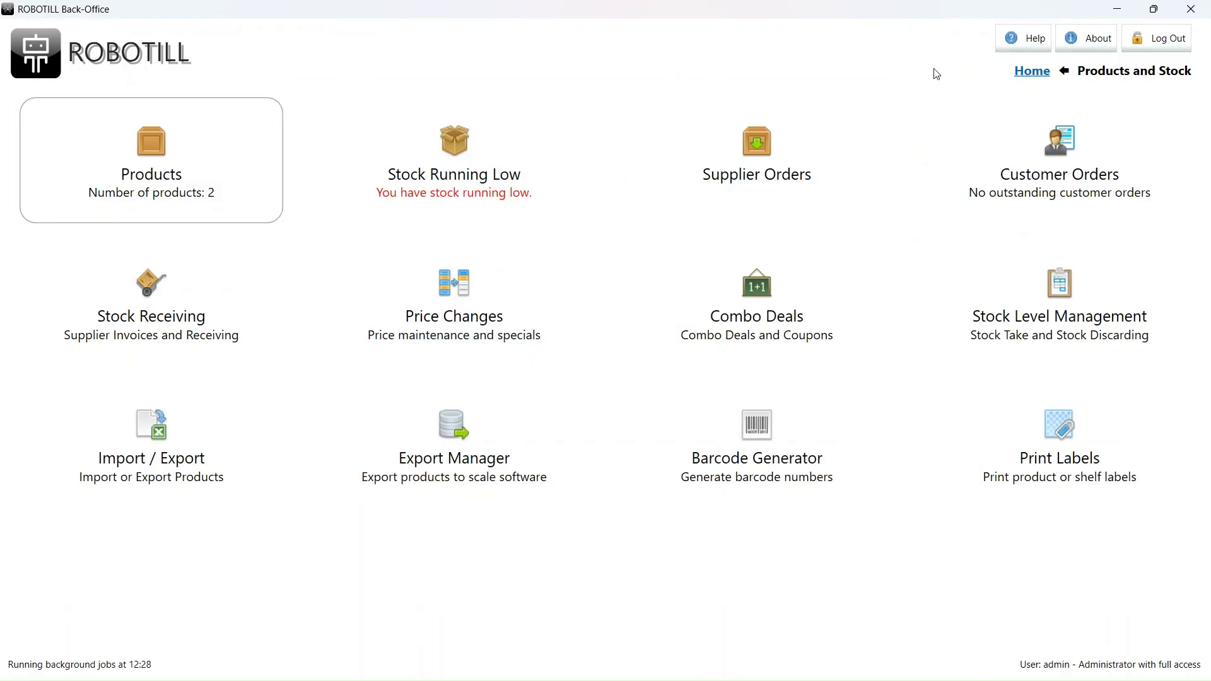
left_click(1034, 72)
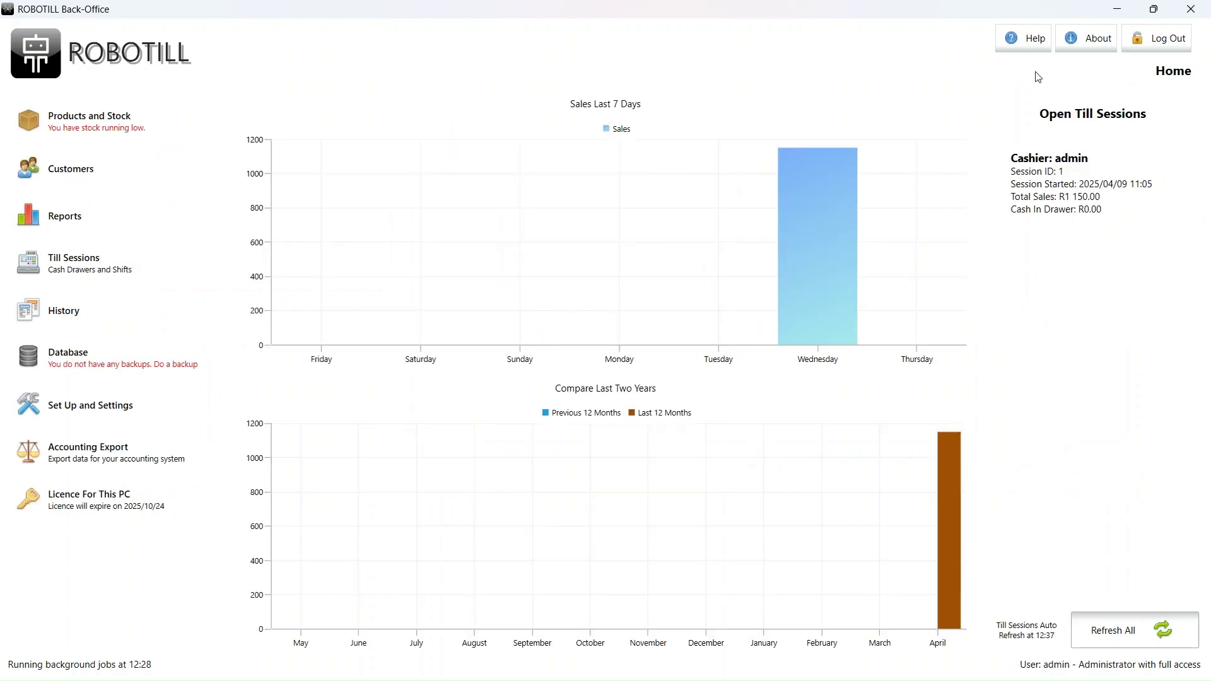
left_click(119, 408)
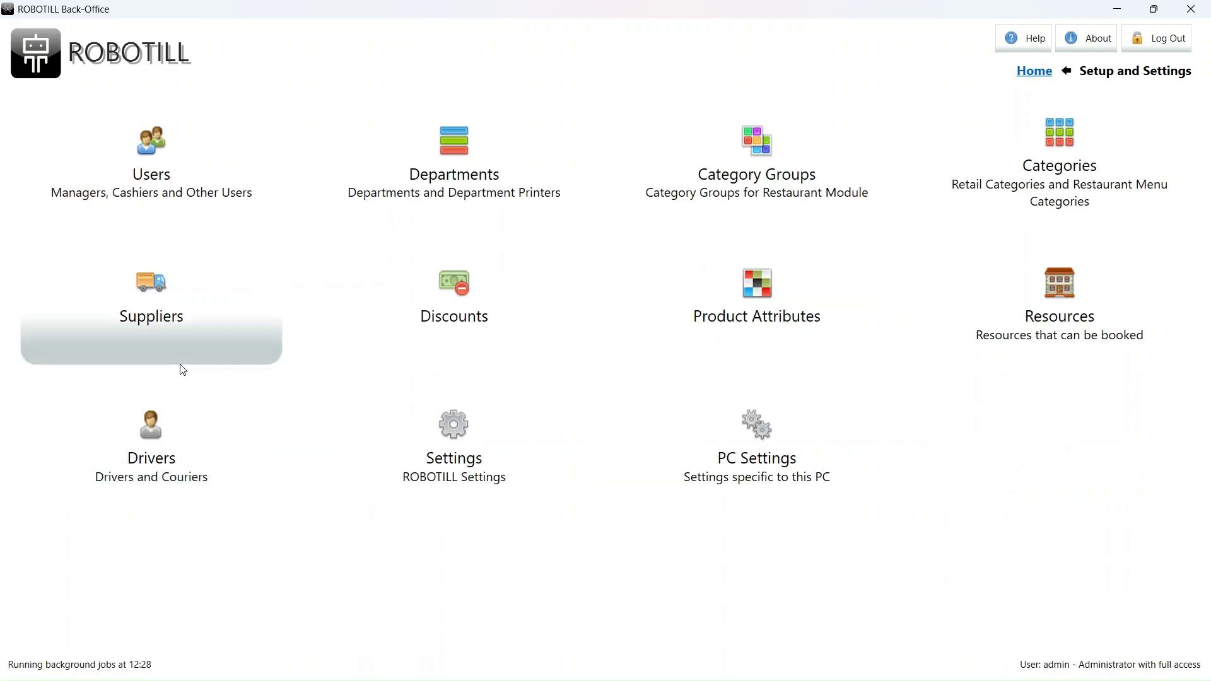
left_click(491, 429)
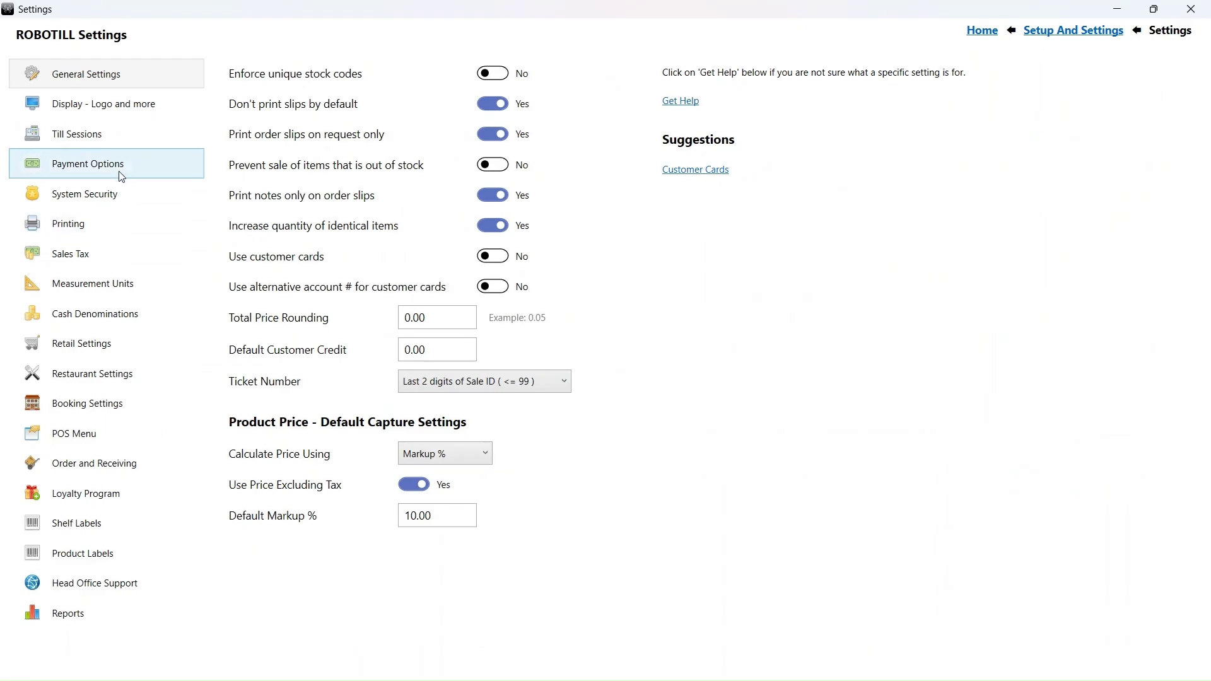
left_click(77, 264)
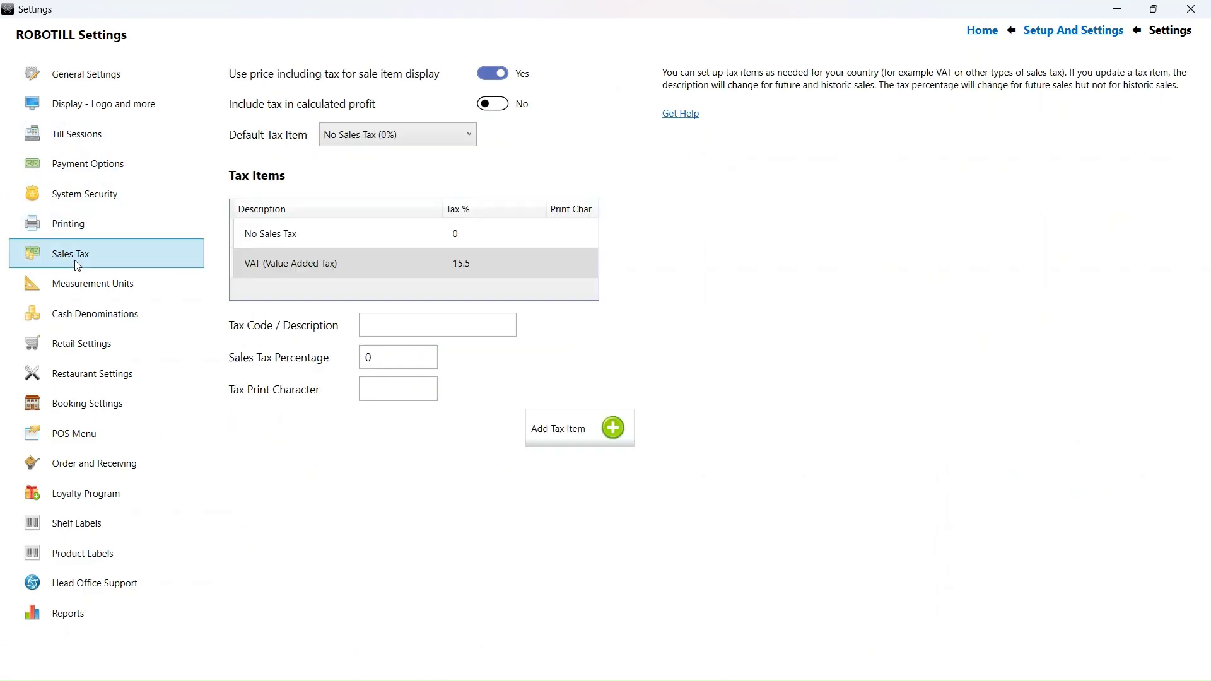
left_click(445, 260)
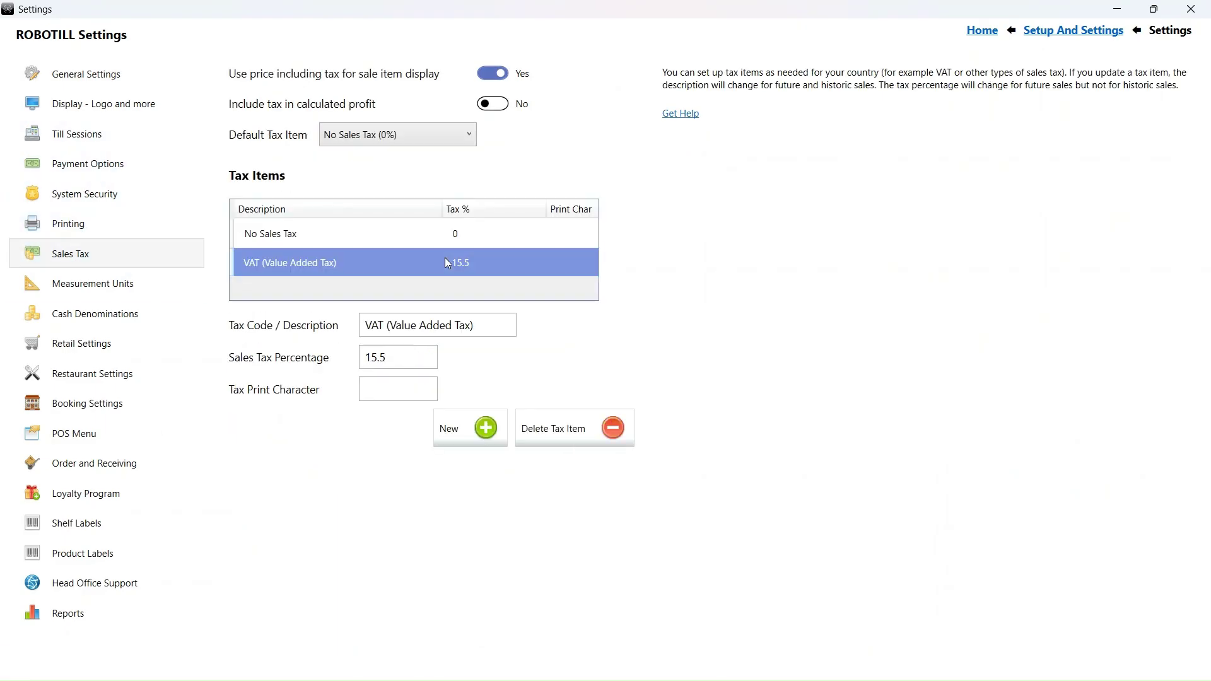
left_click(398, 358)
key("BackSpace")
key("BackSpace")
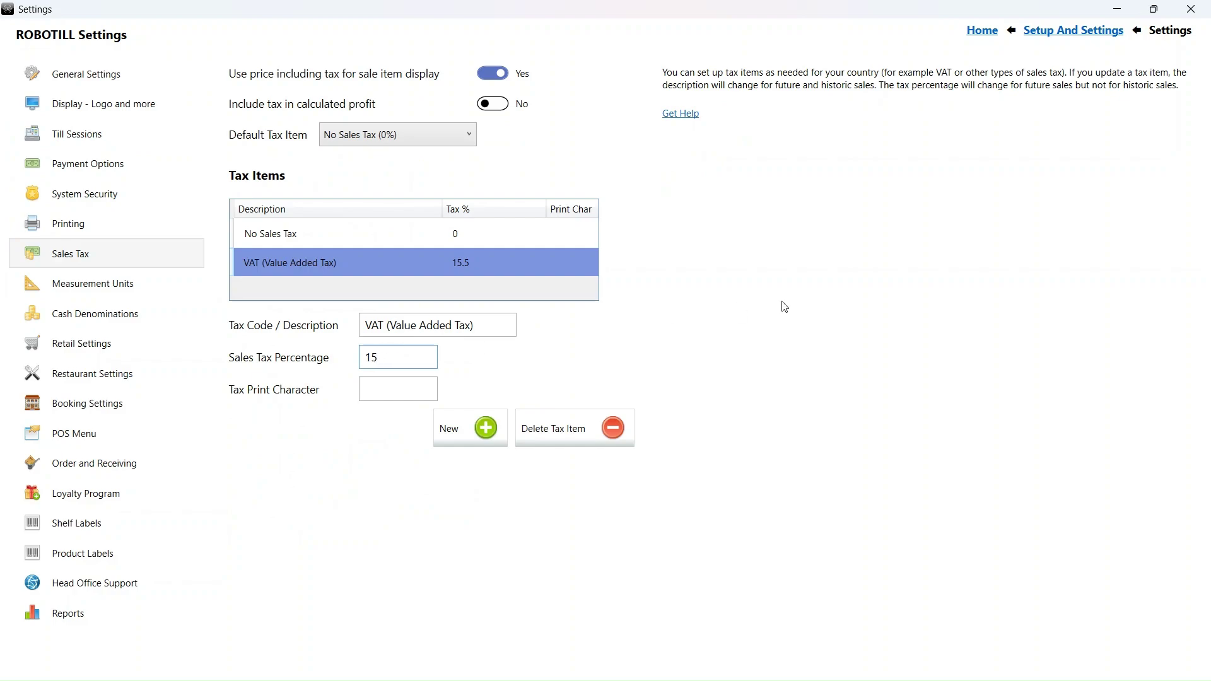
Step: Save the 15% VAT and view the Products list, now at 115.00 and 230.00
left_click(982, 30)
left_click(93, 123)
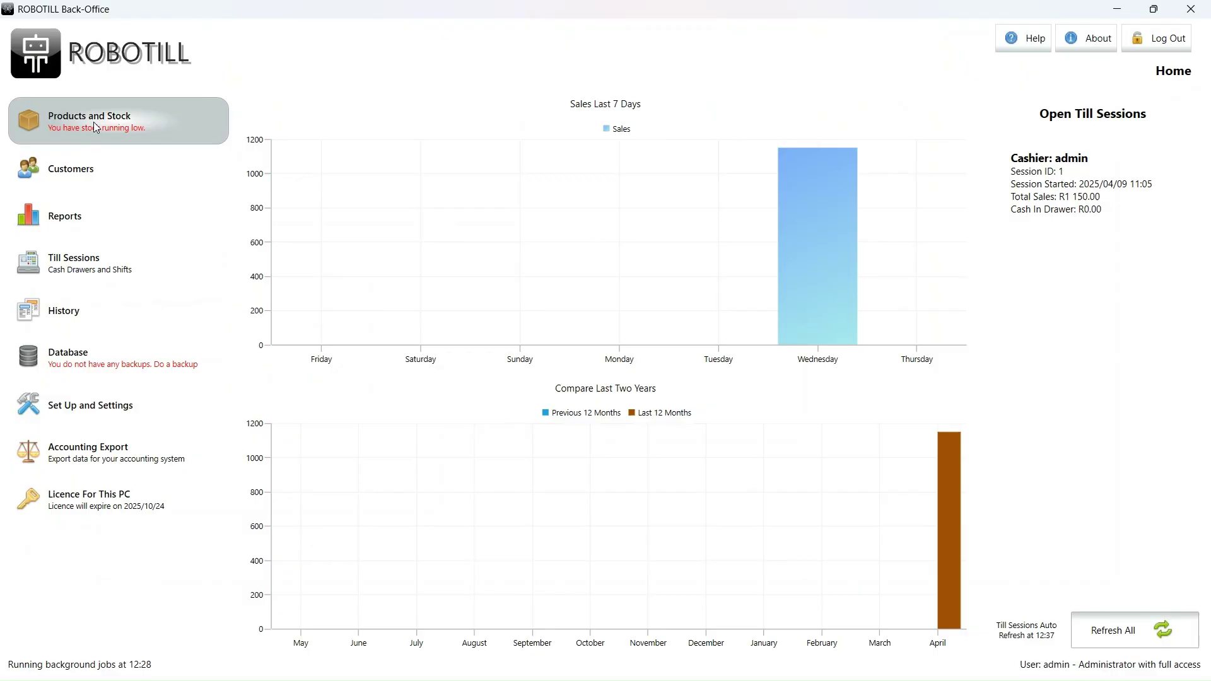
left_click(143, 159)
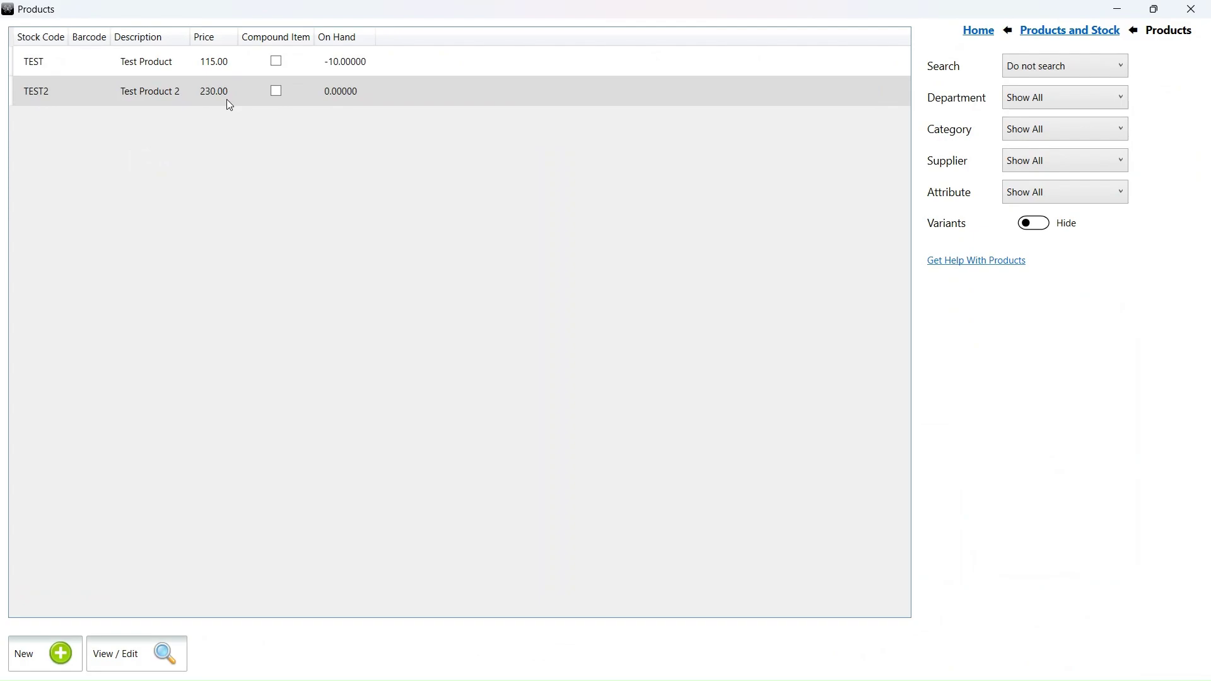
Step: Start an Export Stock for Update to the file products.csv in C:\tmp
left_click(1068, 32)
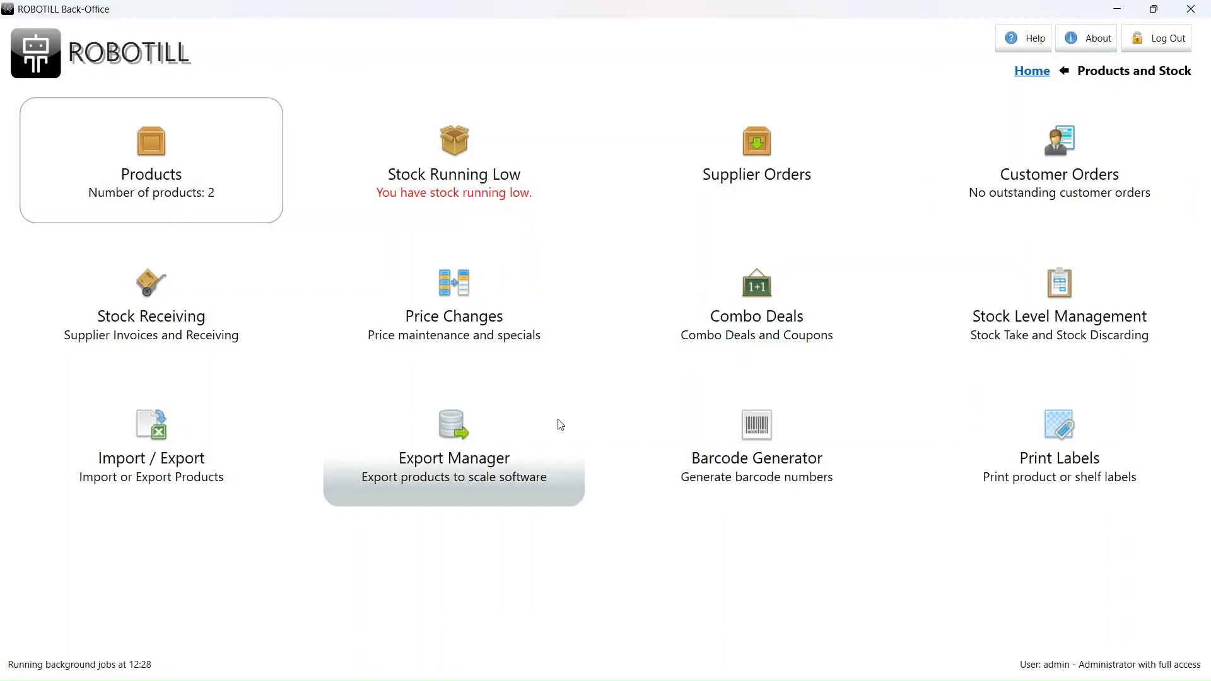
left_click(509, 430)
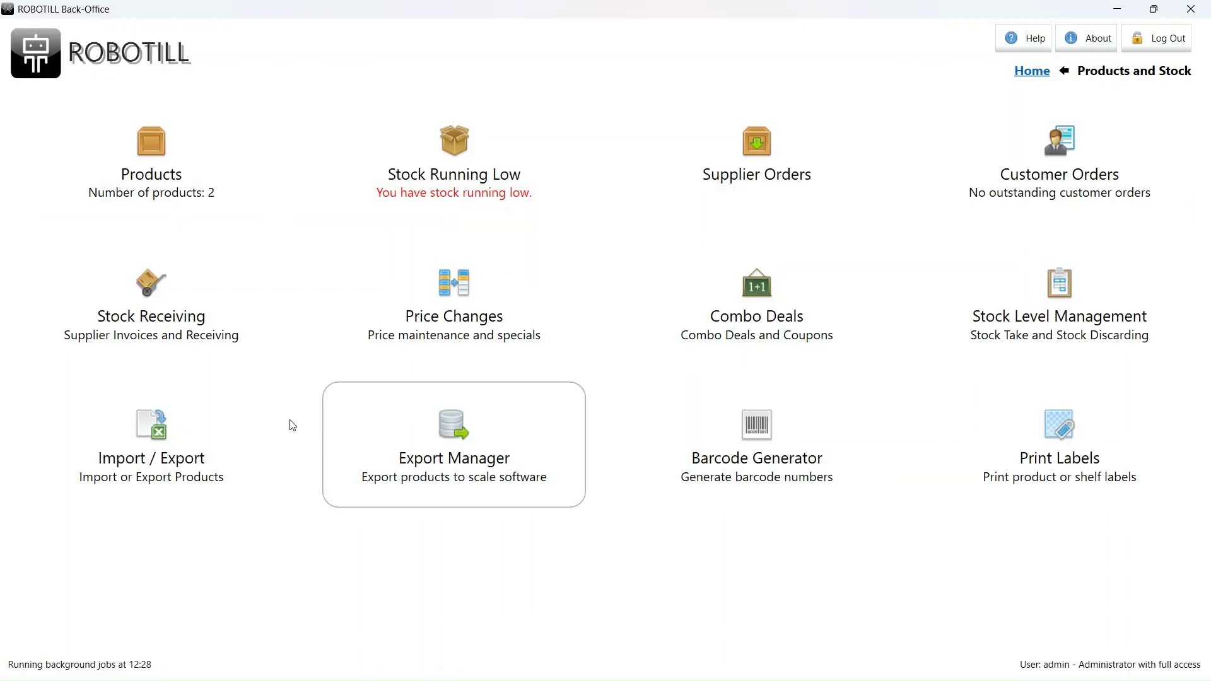
left_click(204, 431)
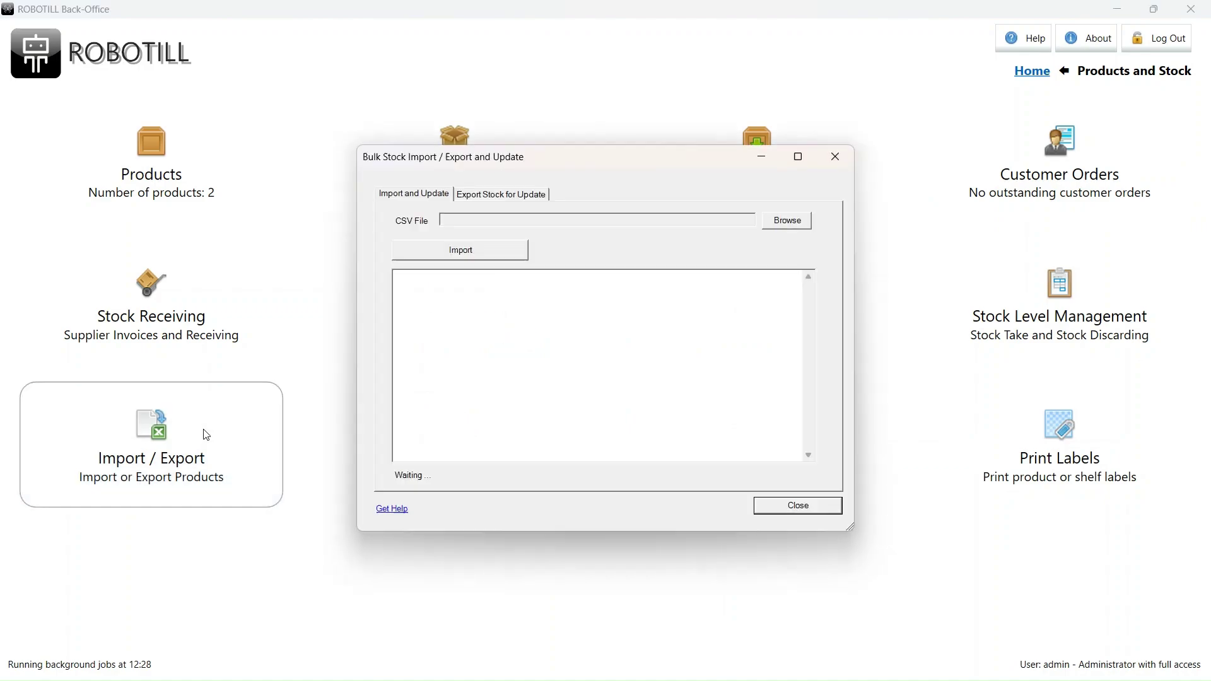
left_click(498, 193)
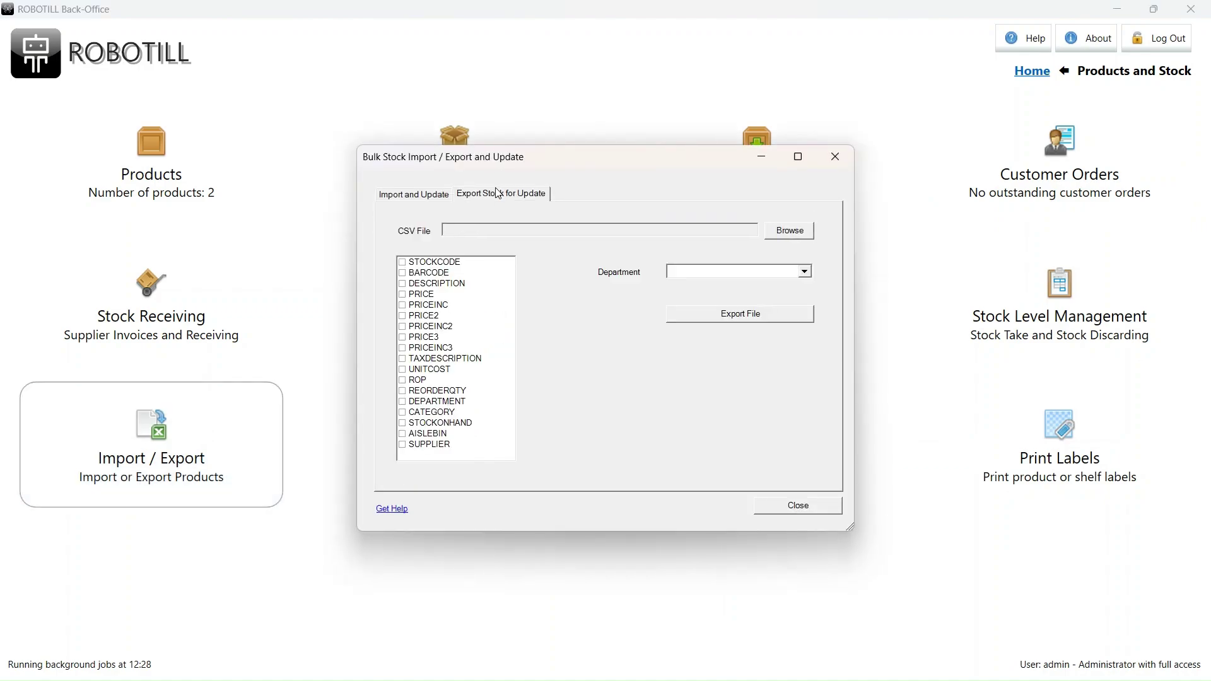
left_click(785, 230)
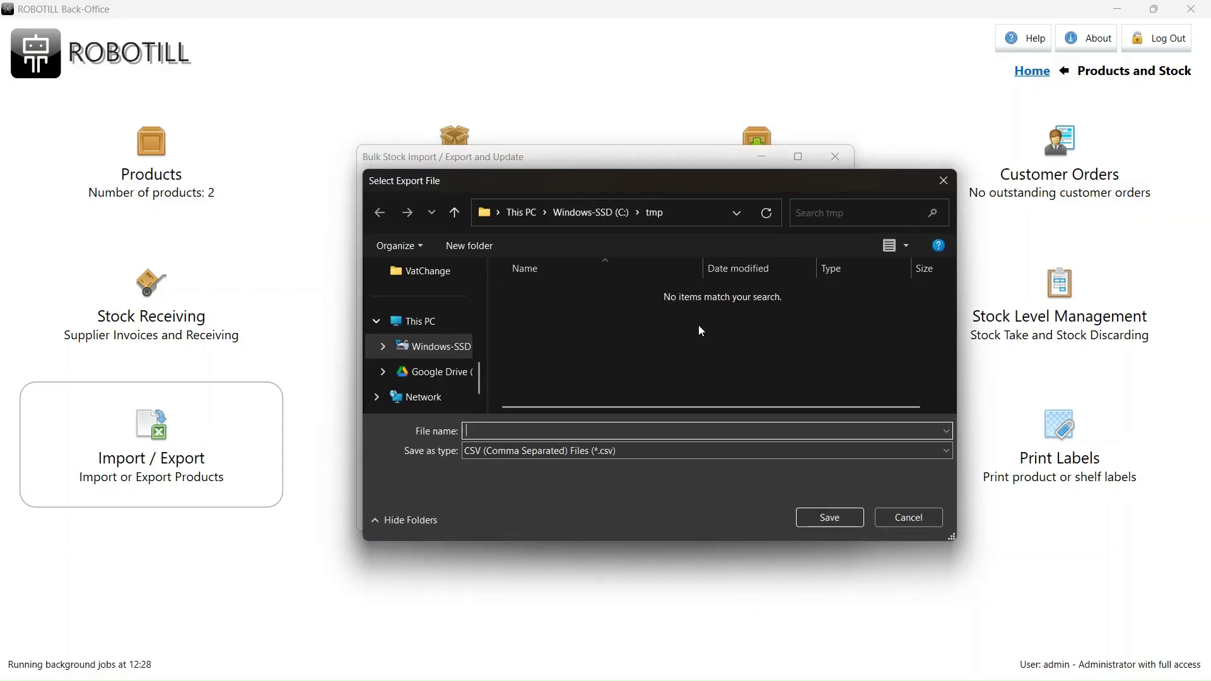
type("products")
key("Return")
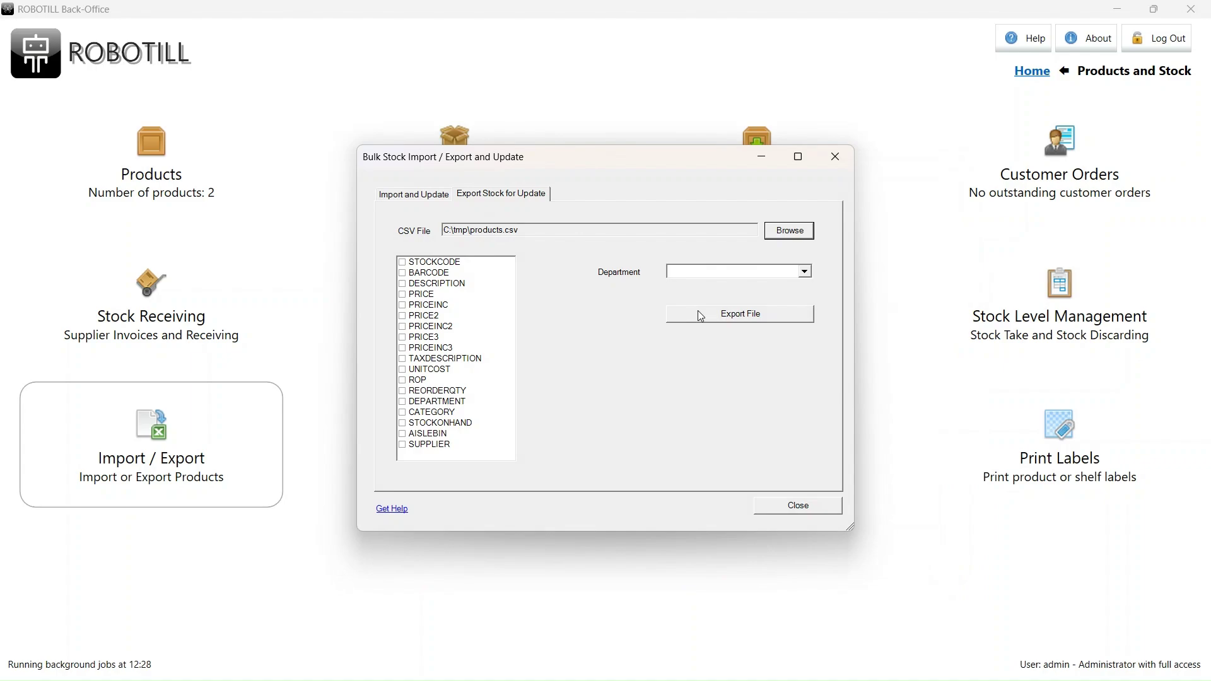
Step: Export only the PRICEINC column for All Departments and dismiss the completion message
left_click(402, 306)
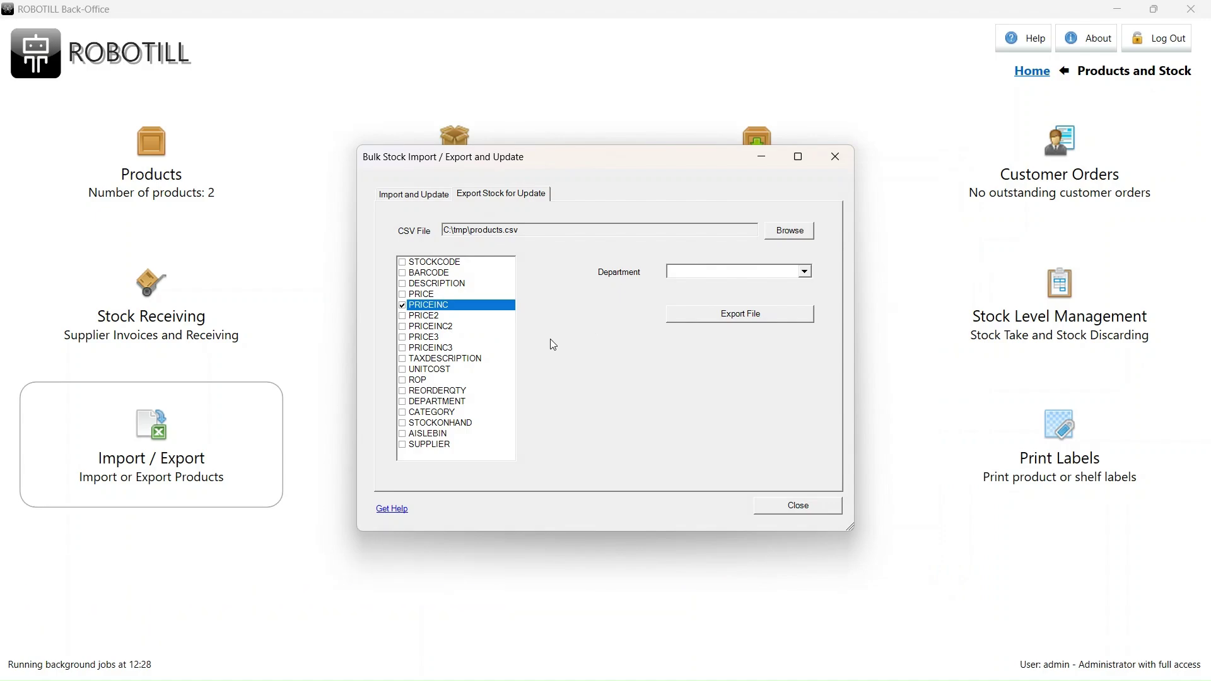
left_click(765, 271)
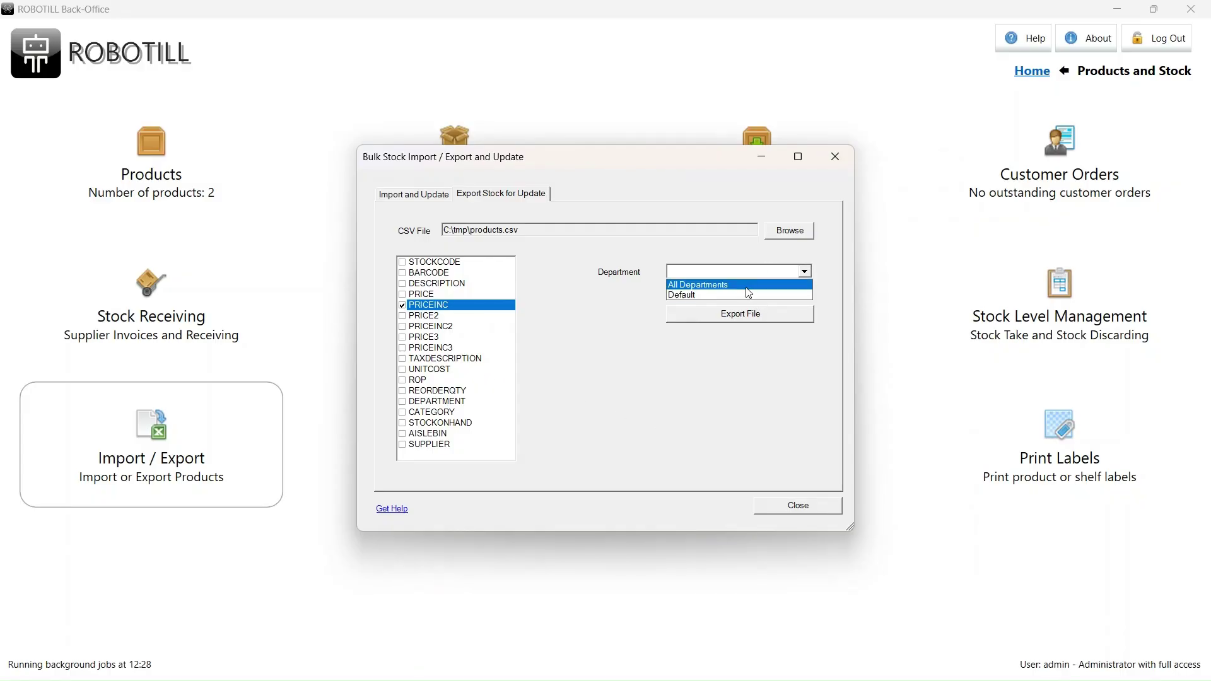
left_click(746, 287)
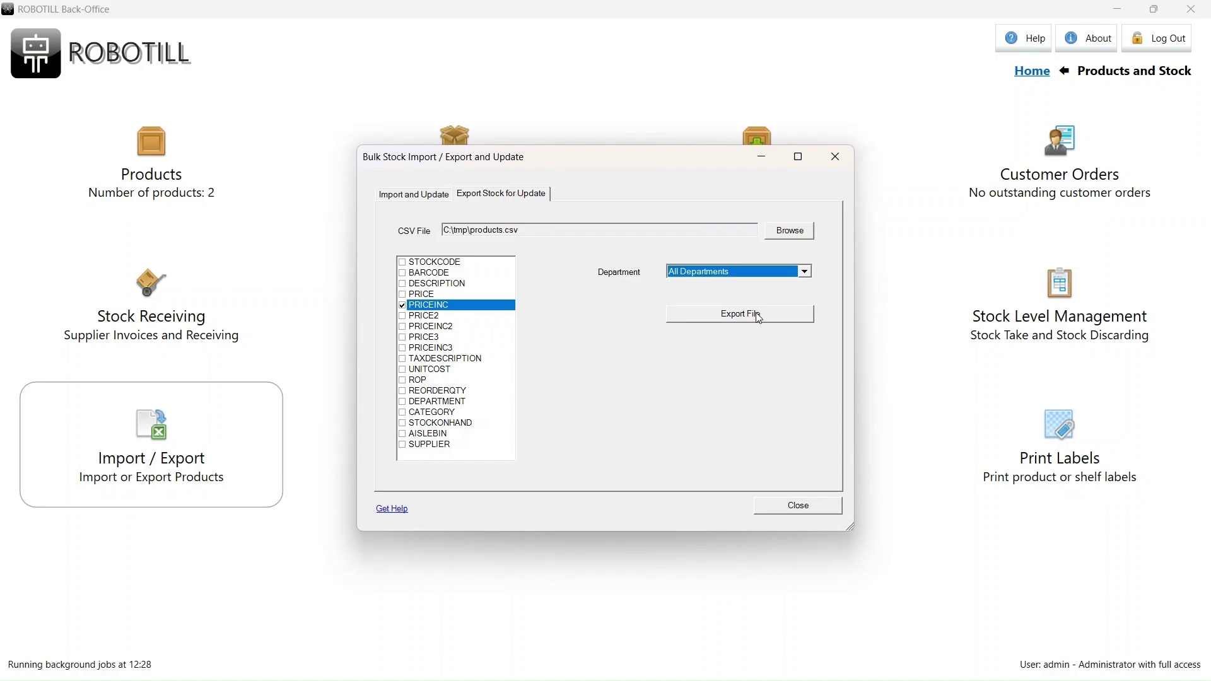
left_click(759, 316)
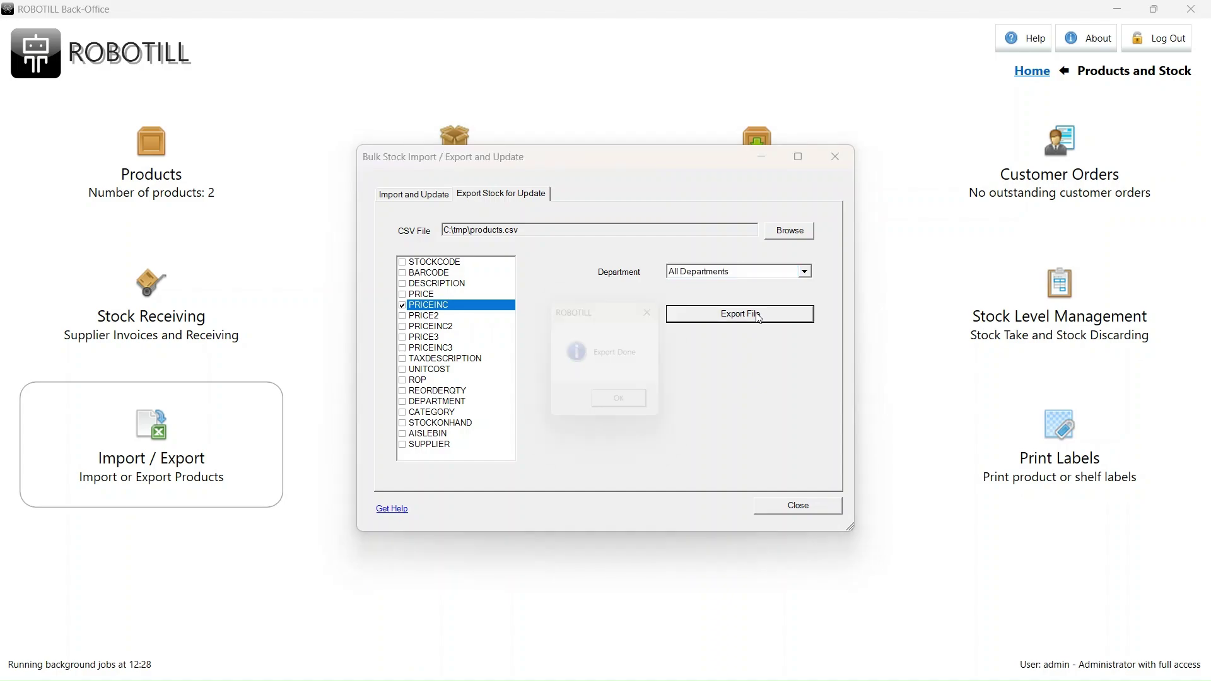
left_click(622, 404)
Step: Close the import/export window and set the VAT Sales Tax Percentage to 15.5
left_click(800, 505)
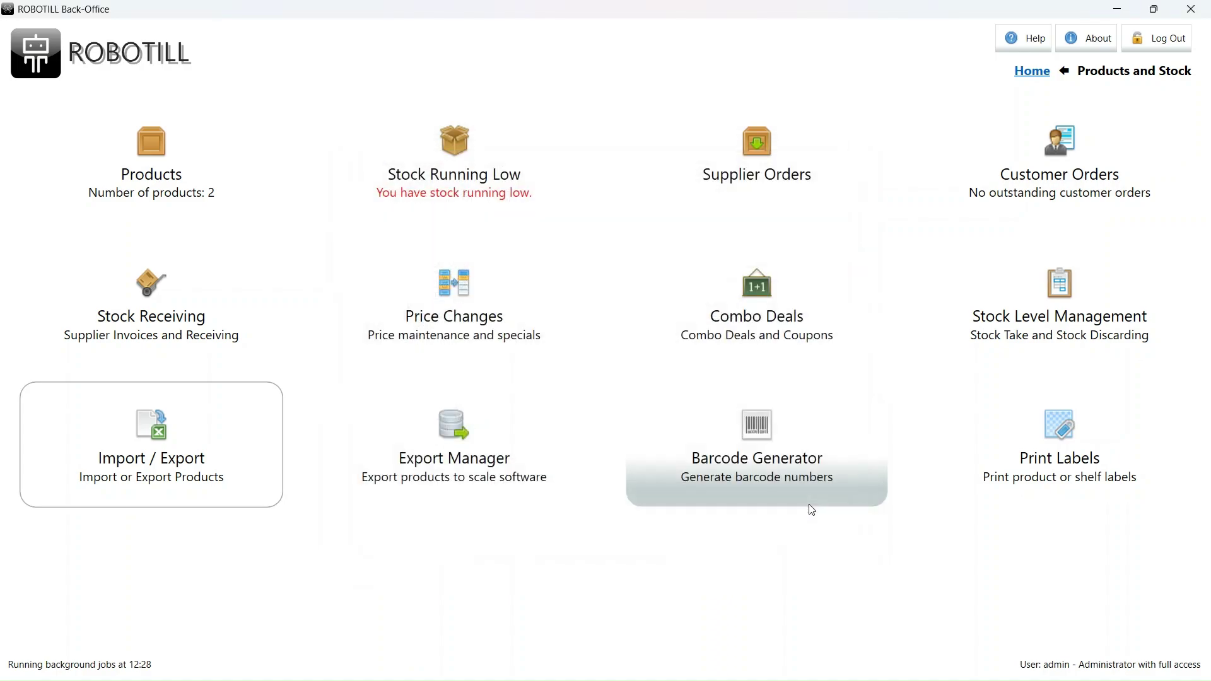
left_click(1022, 73)
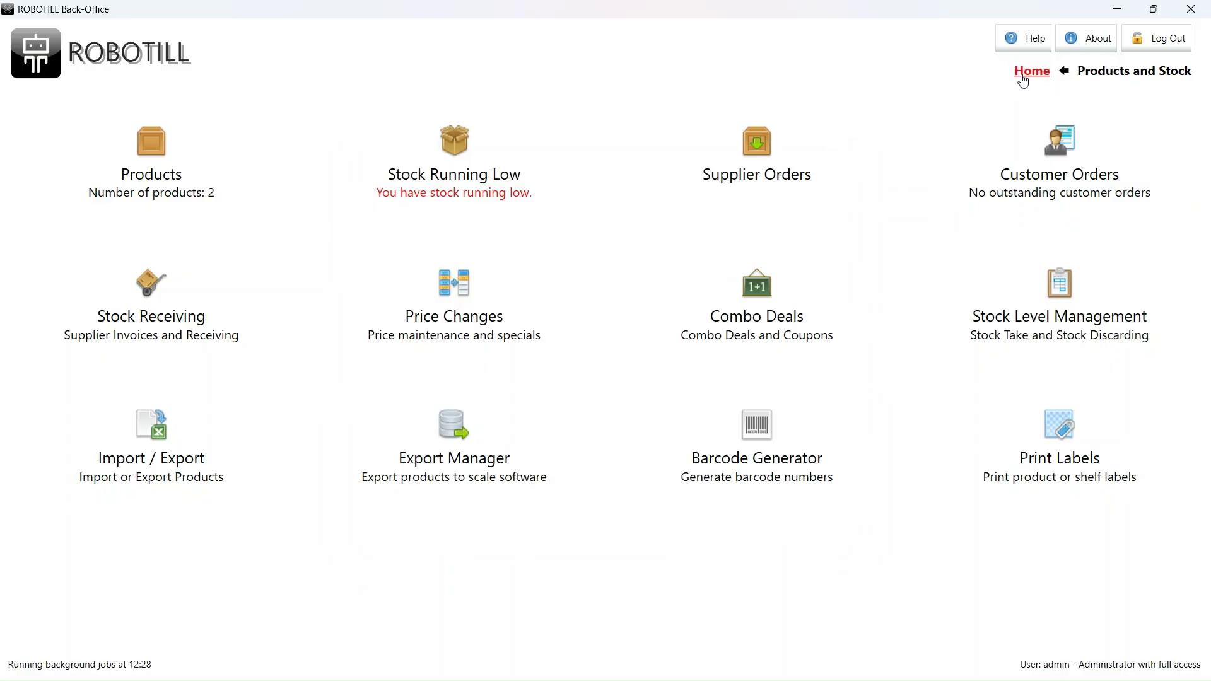
left_click(132, 407)
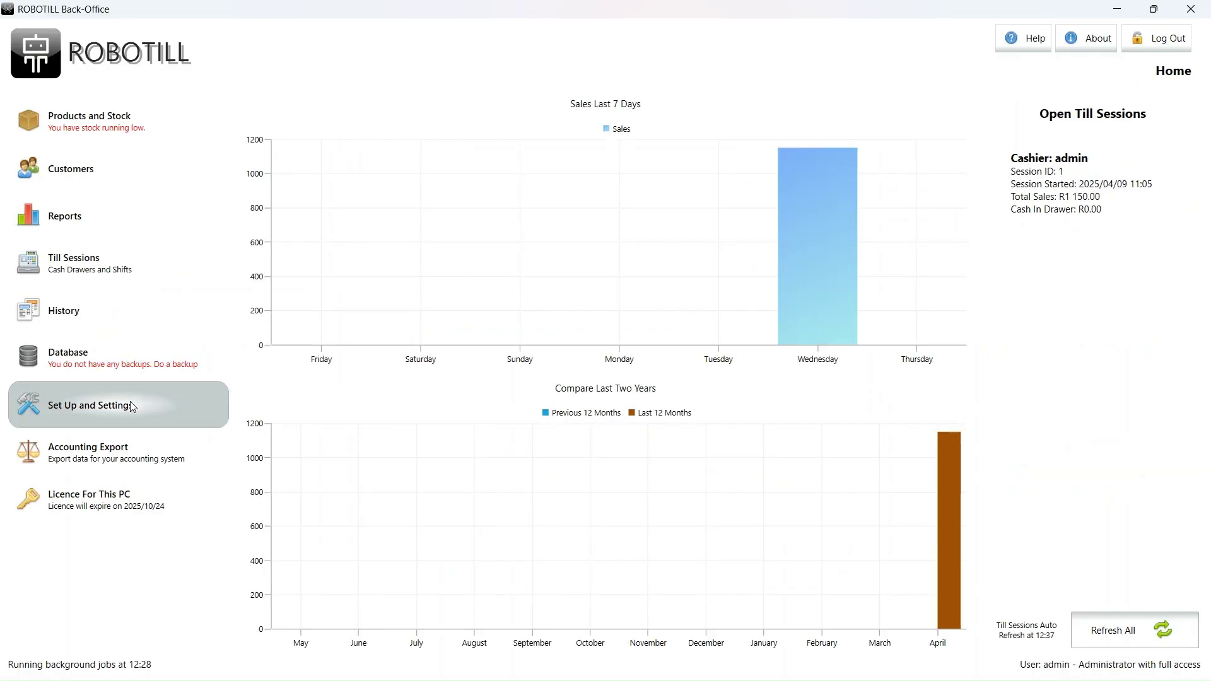
left_click(407, 440)
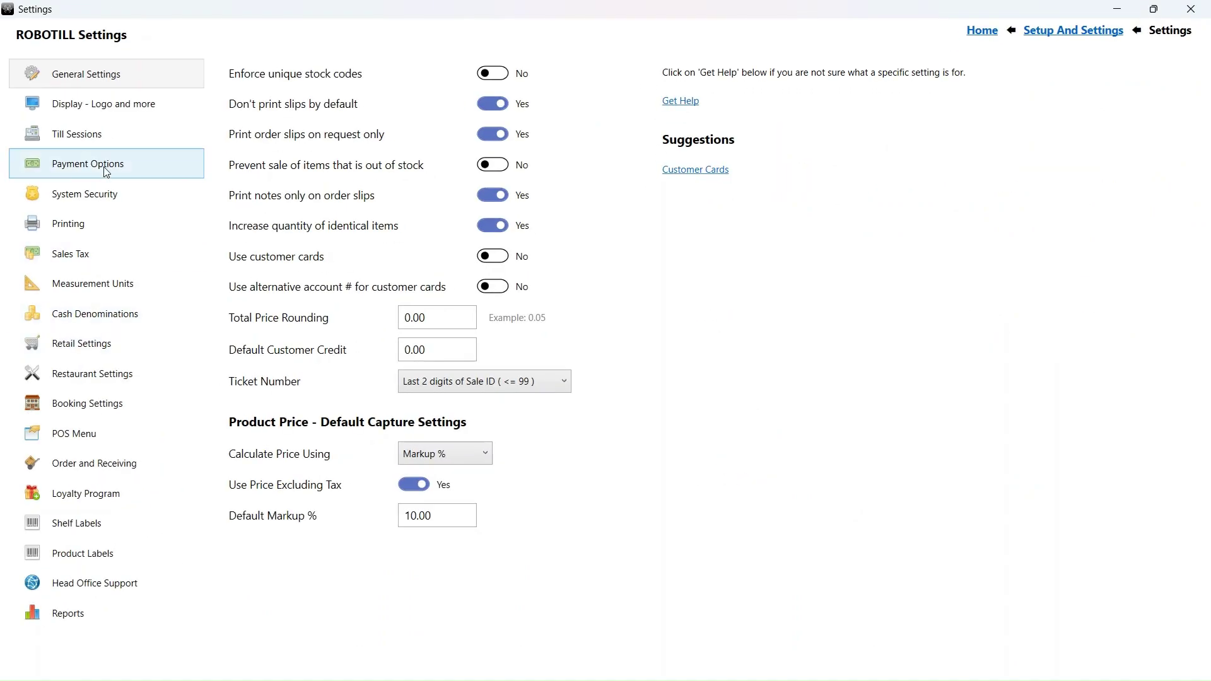
left_click(95, 259)
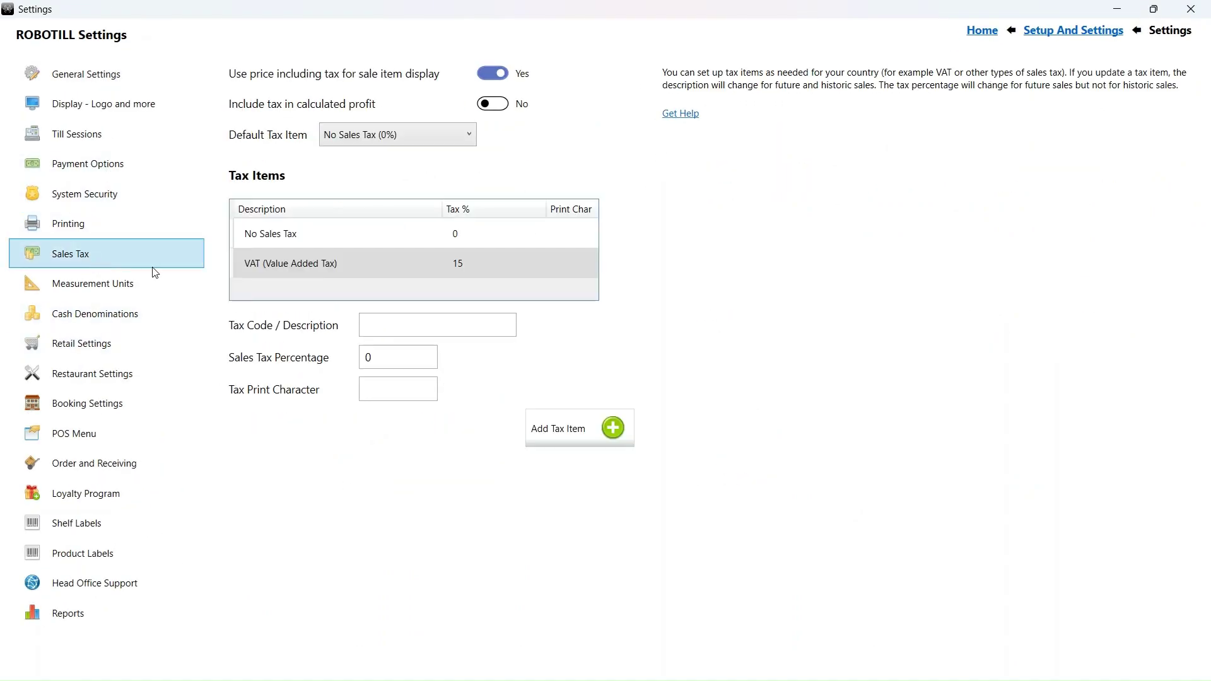
left_click(471, 267)
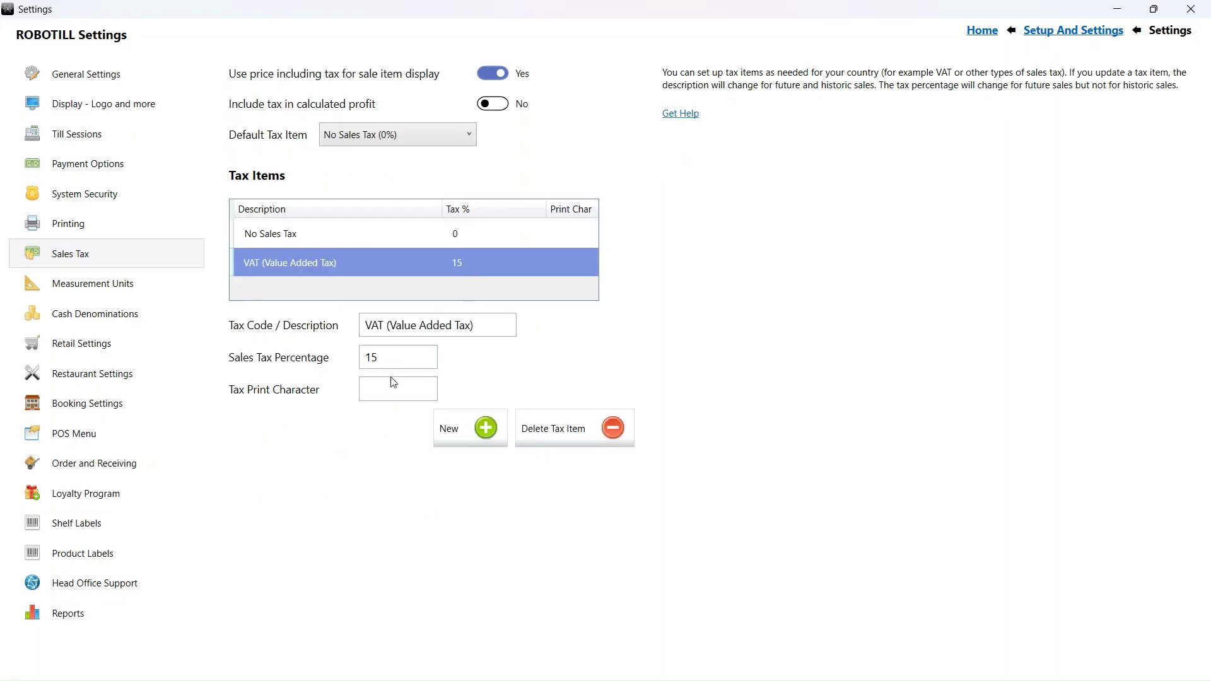
left_click(398, 361)
type(".5")
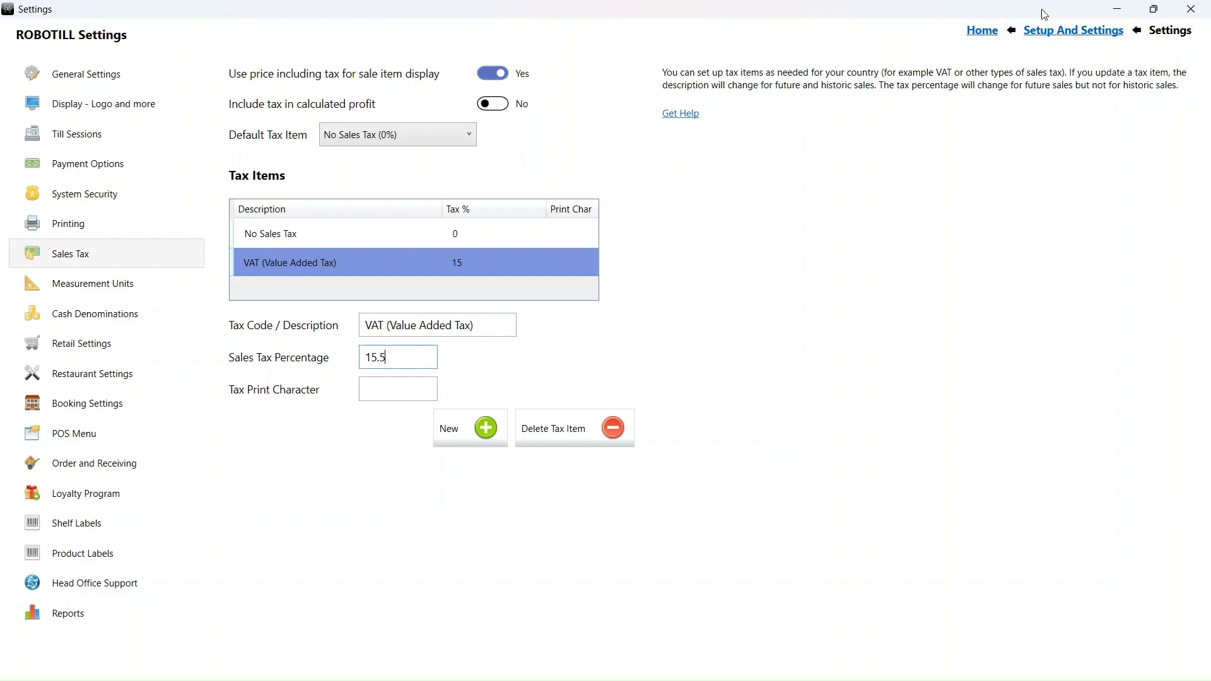
left_click(981, 32)
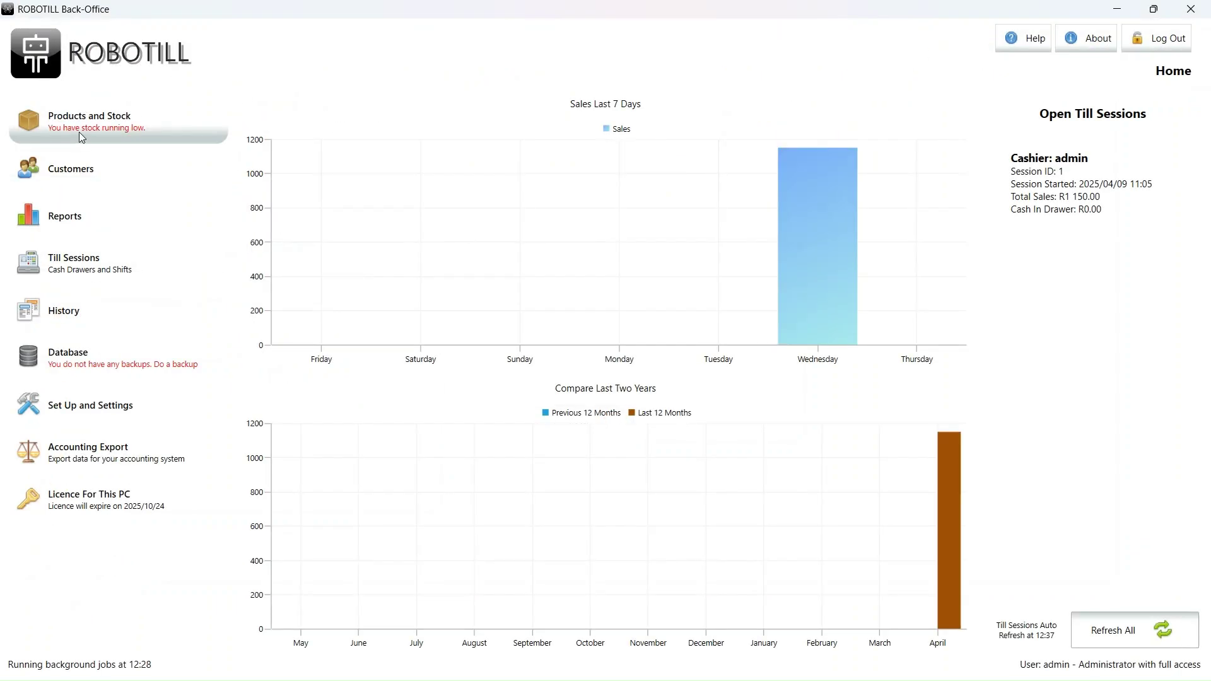
Step: Check the product list showing Test Product at 115.50 and Test Product 2 at 231.00
left_click(79, 135)
left_click(195, 161)
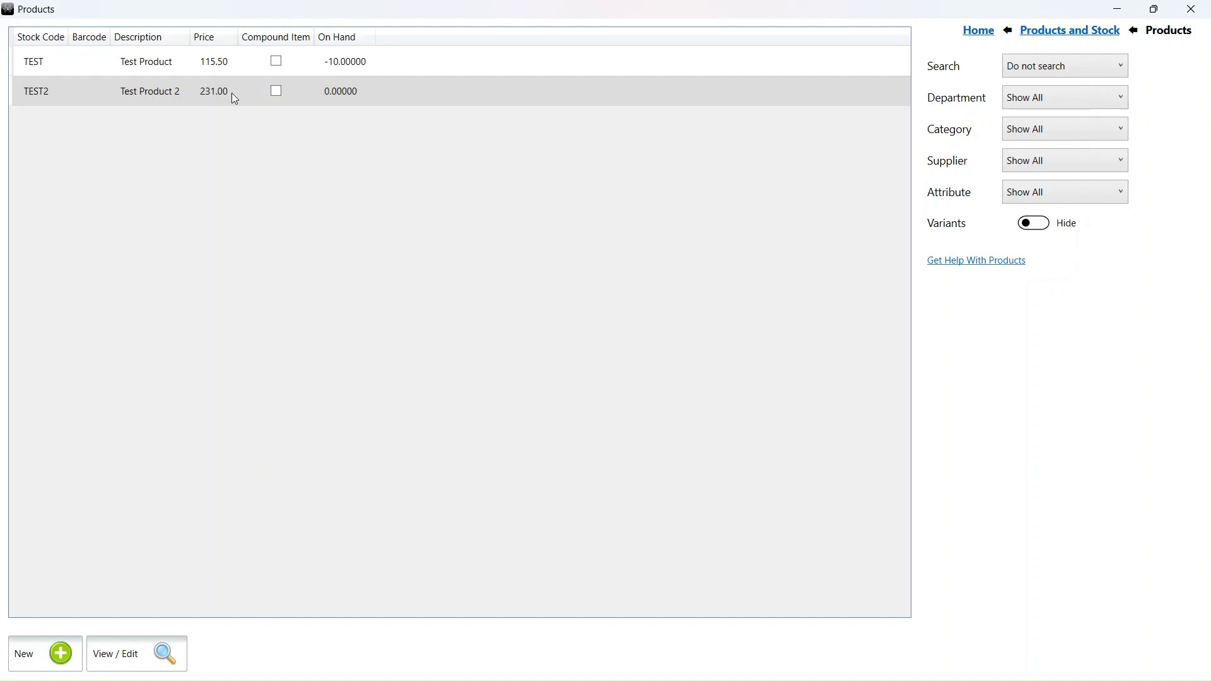
Step: Import C:\tmp\products.csv via bulk Import / Export, getting 2 records imported and 0 failed
left_click(1045, 33)
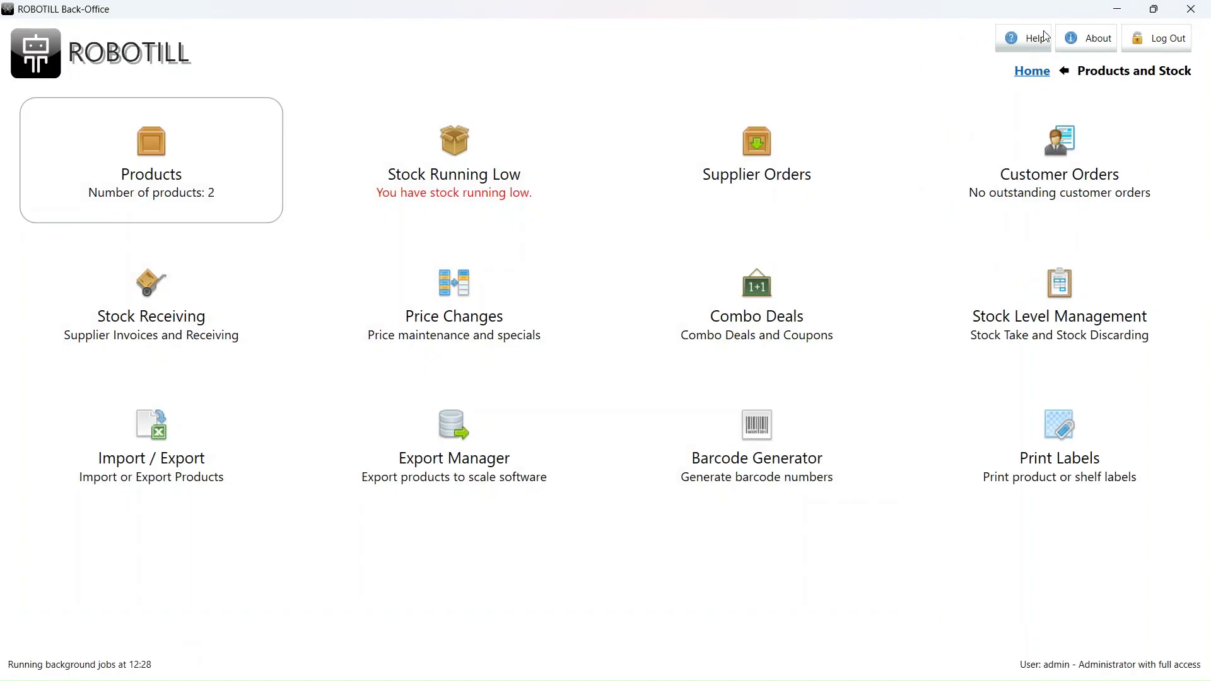
left_click(198, 471)
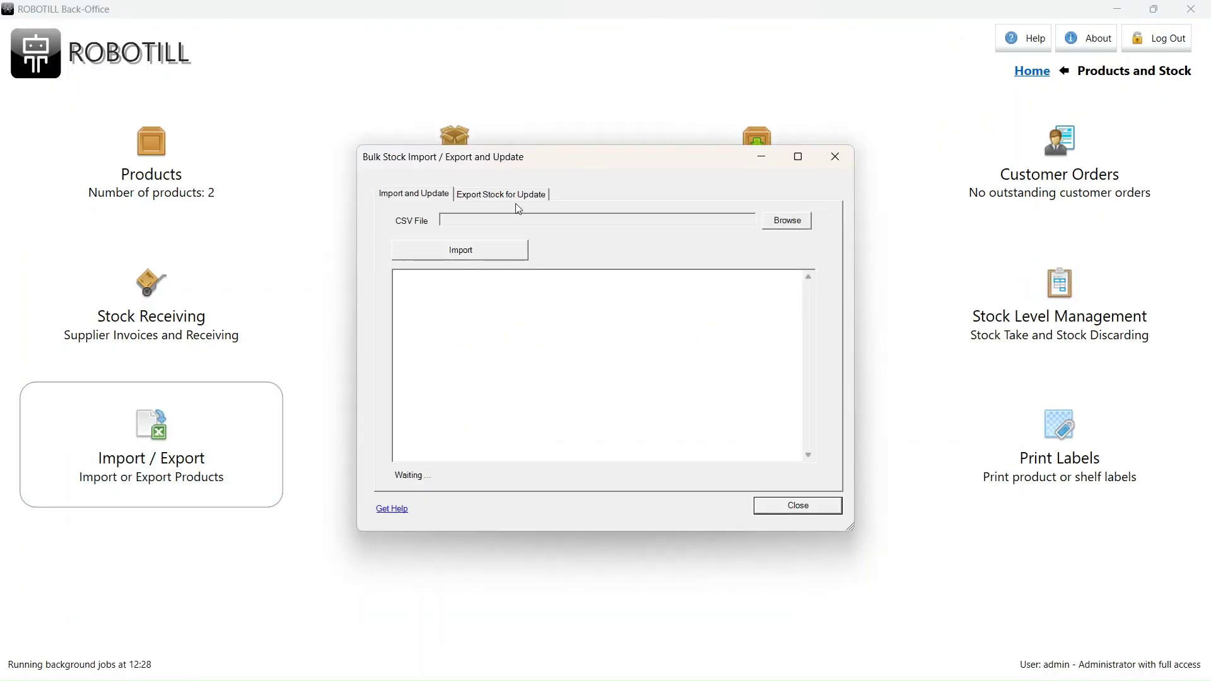
left_click(796, 220)
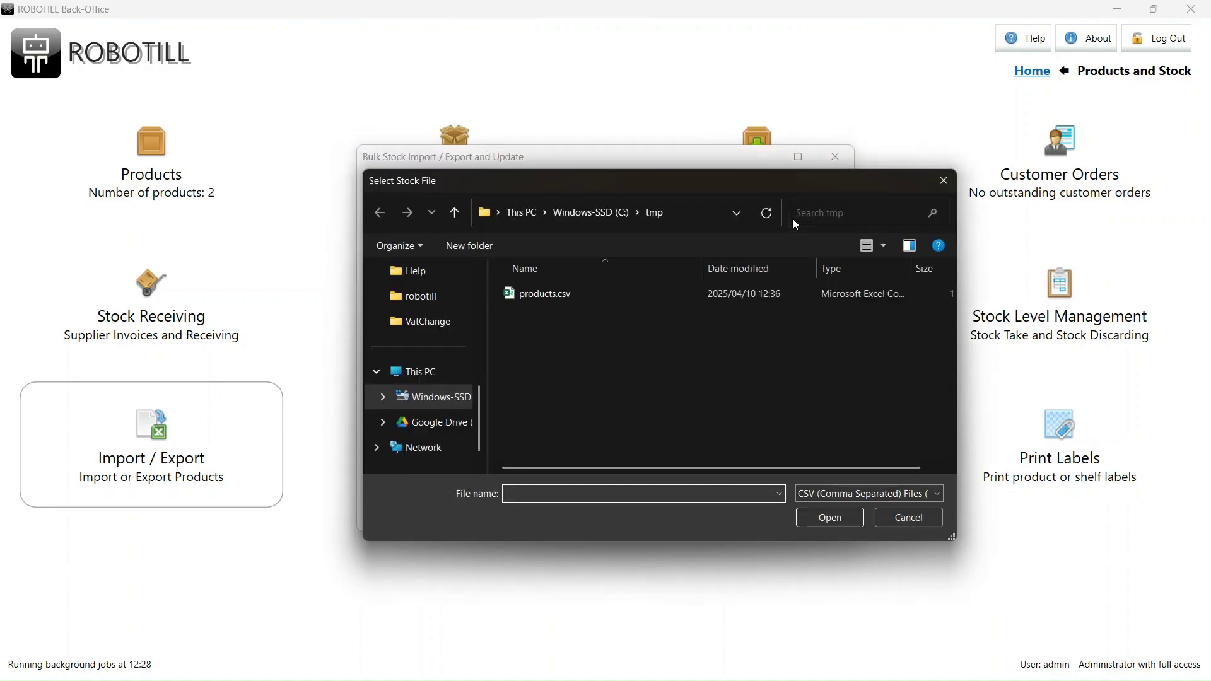
double_click(559, 293)
left_click(490, 251)
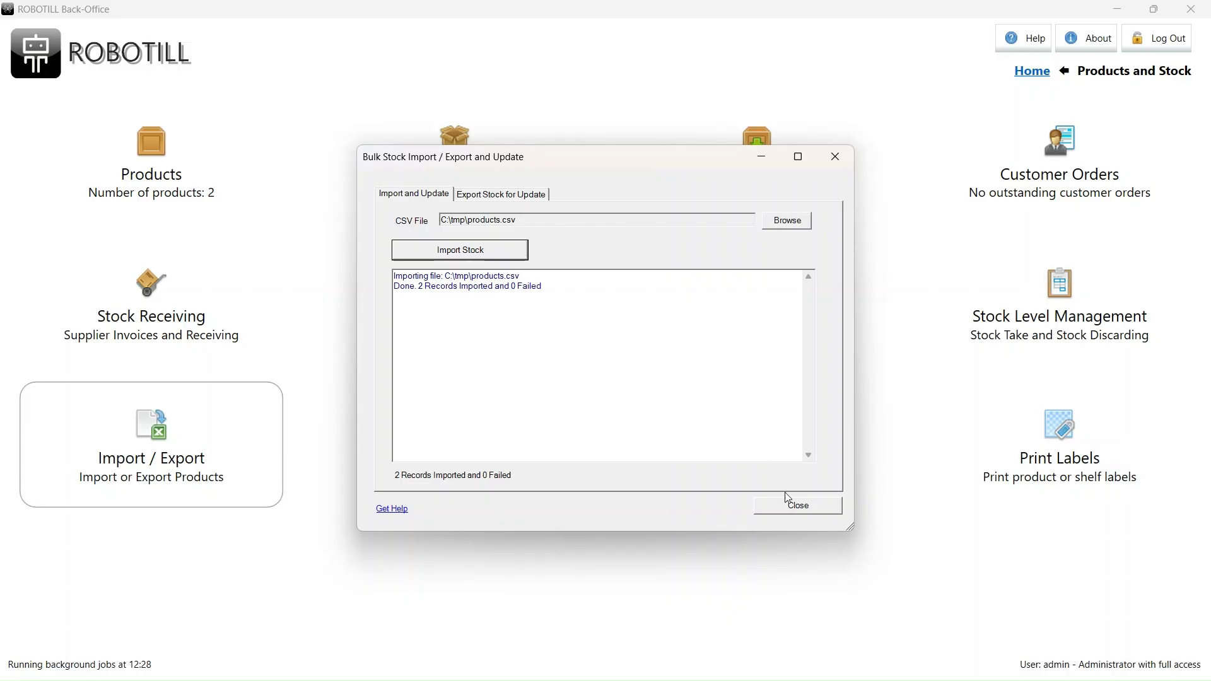
left_click(797, 508)
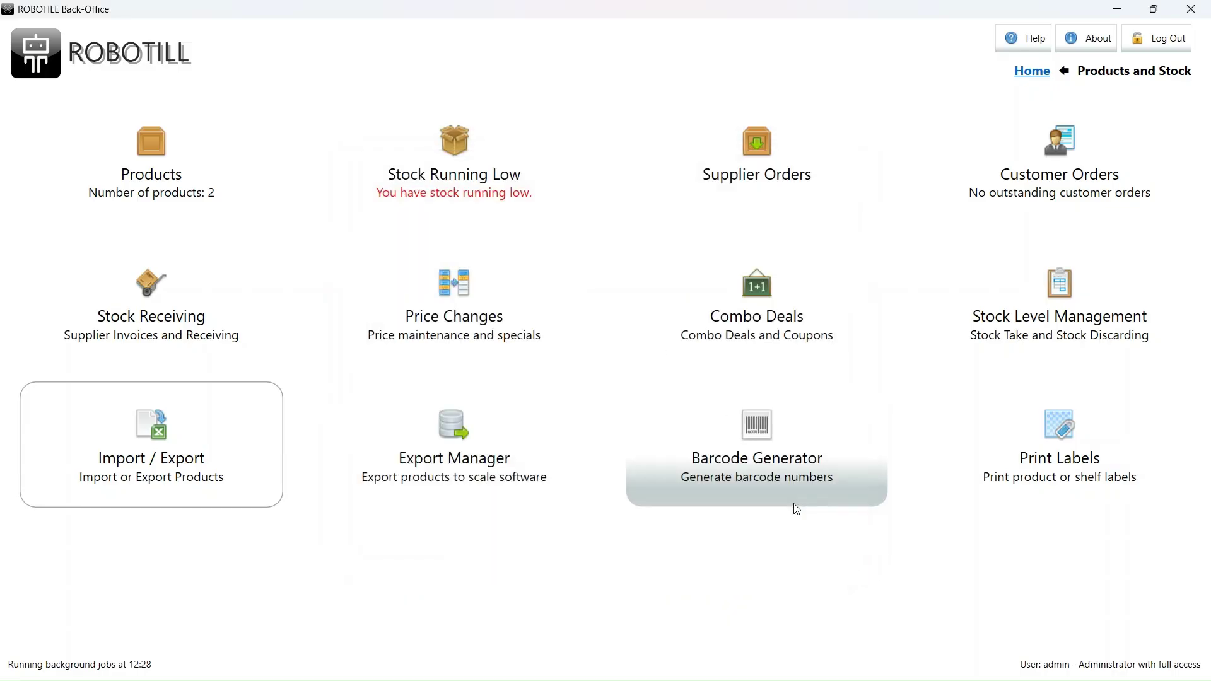
Step: Check Test Product's prices: 115.00 including 15.5% VAT and 99.56710 excluding tax
left_click(193, 156)
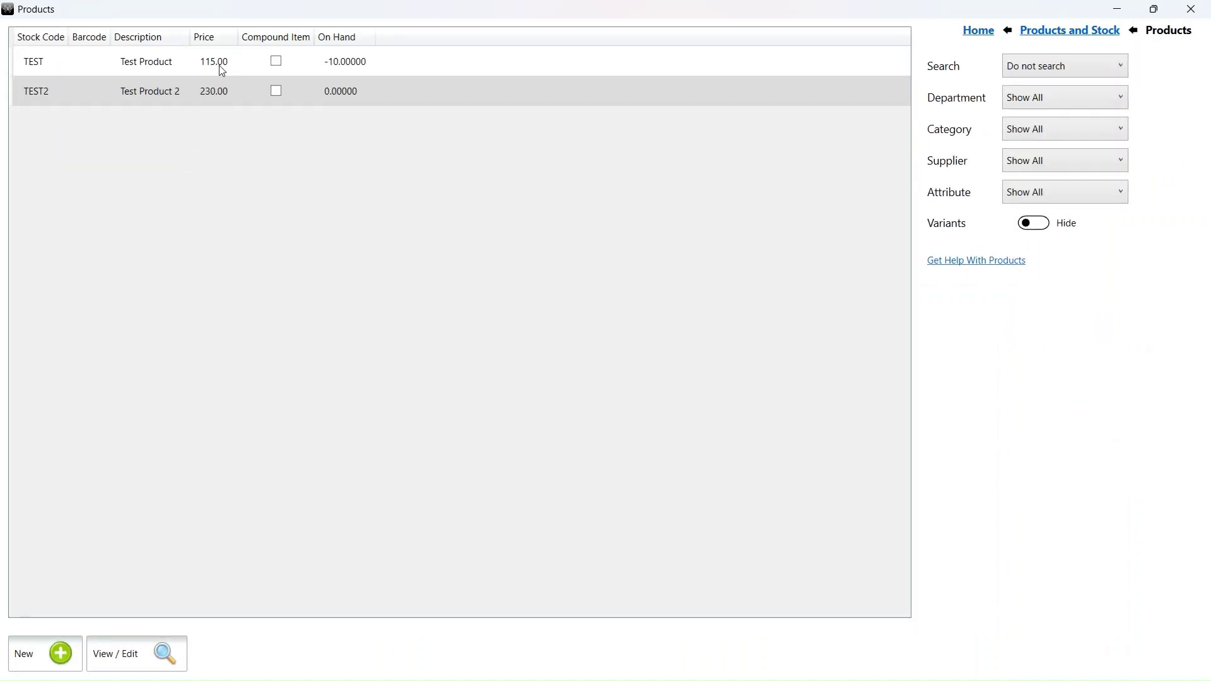
double_click(222, 70)
left_click(93, 106)
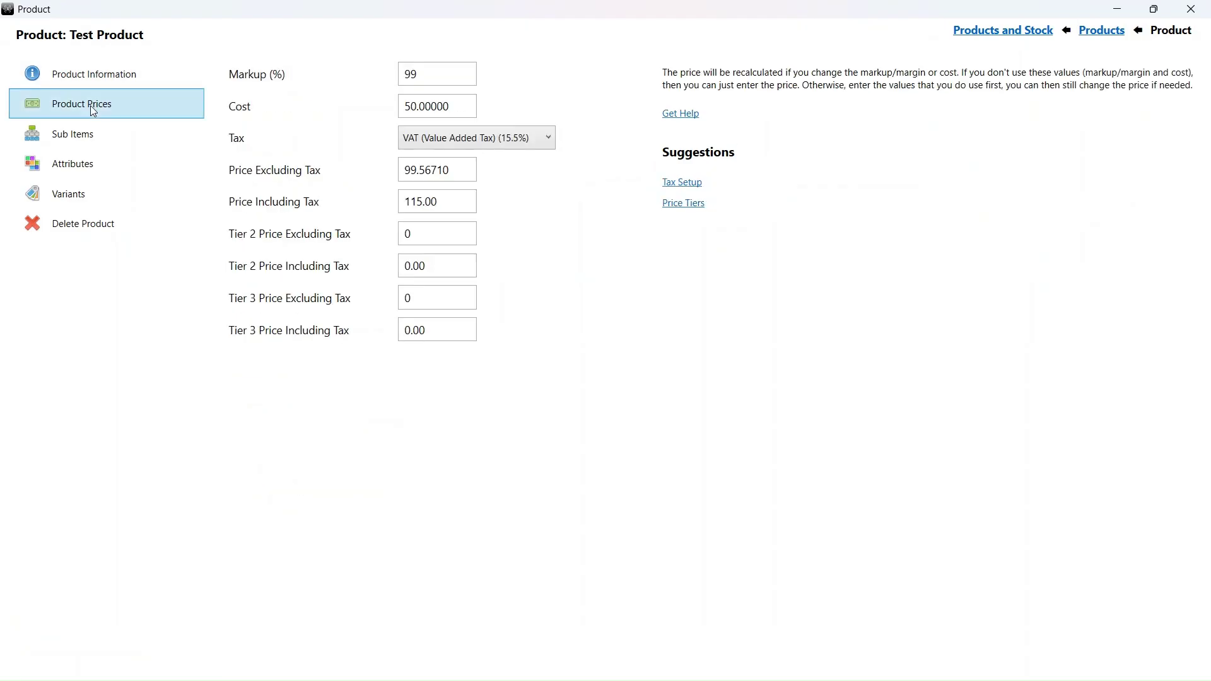
left_click(467, 206)
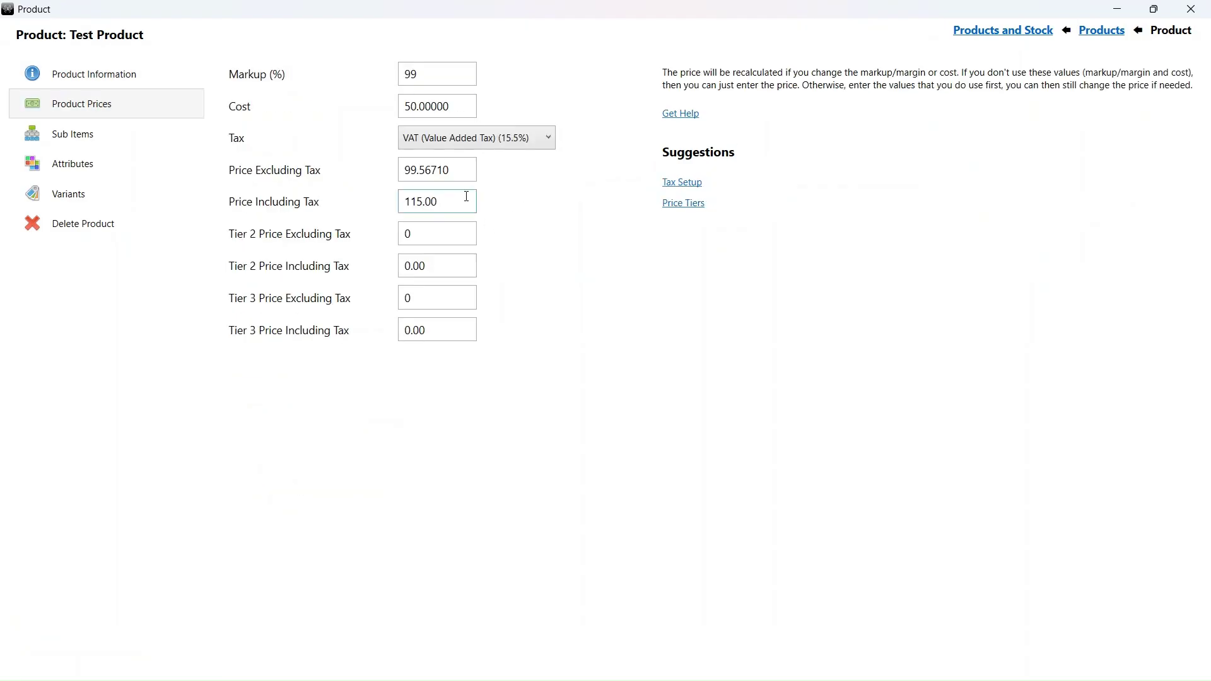
left_click(458, 174)
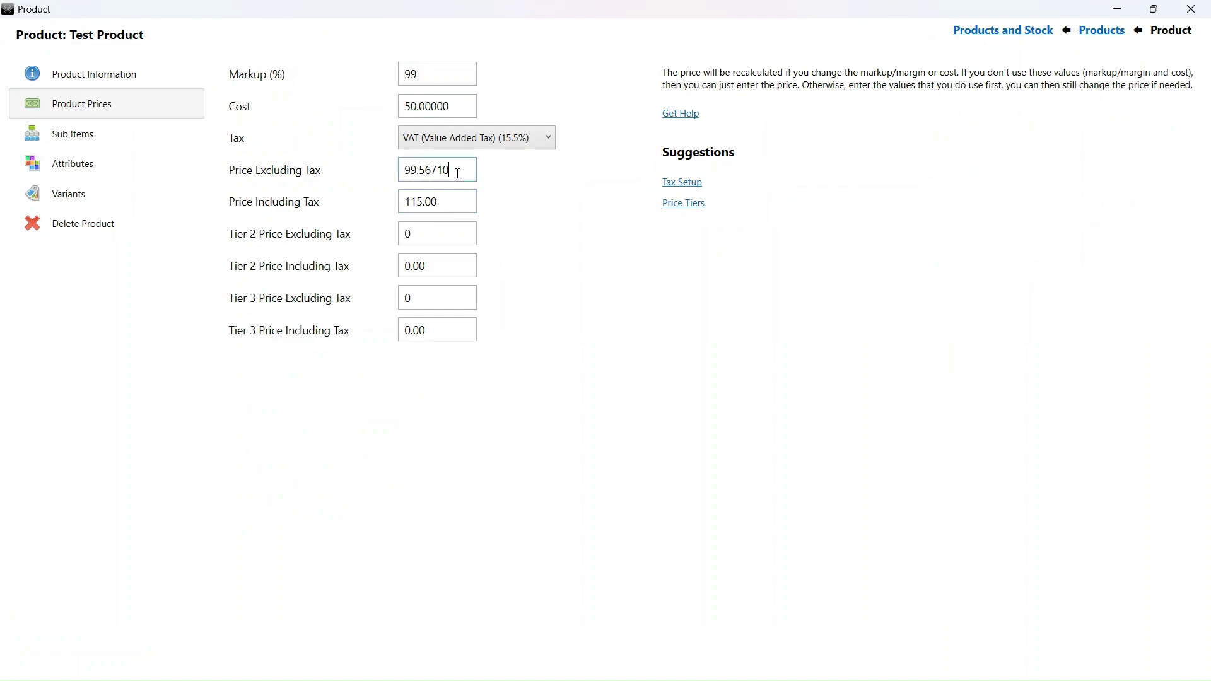